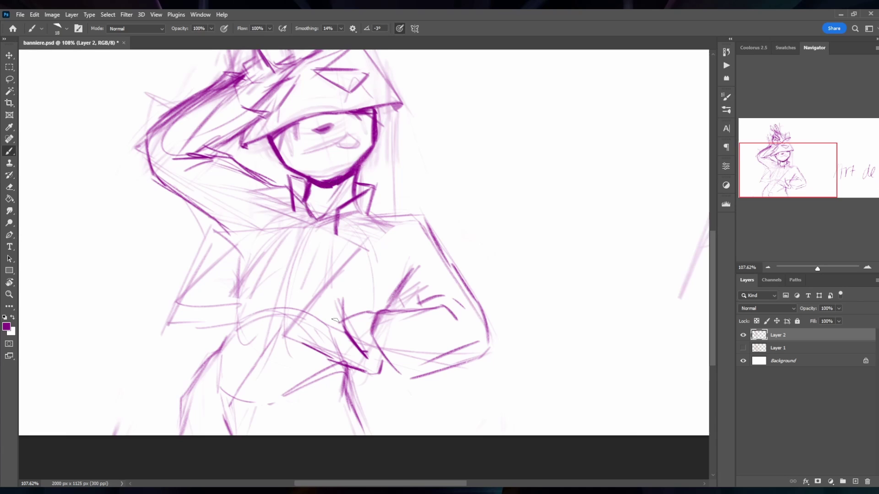
# Rough in the open jacket, collar, midriff and waist of the figure in purple on Layer 2 and save the file.
pyautogui.scroll(2, 330, 183)
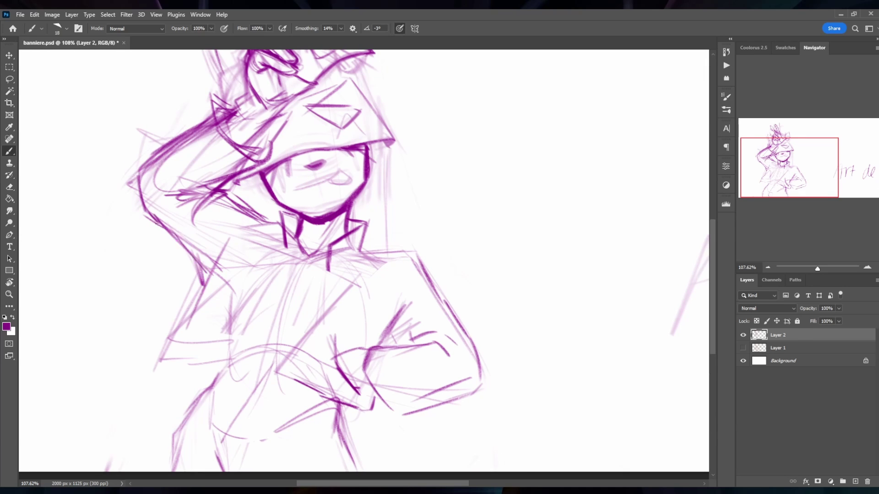
pyautogui.scroll(-1, 238, 206)
pyautogui.scroll(-3, 270, 245)
pyautogui.hotkey('ctrl', 's')
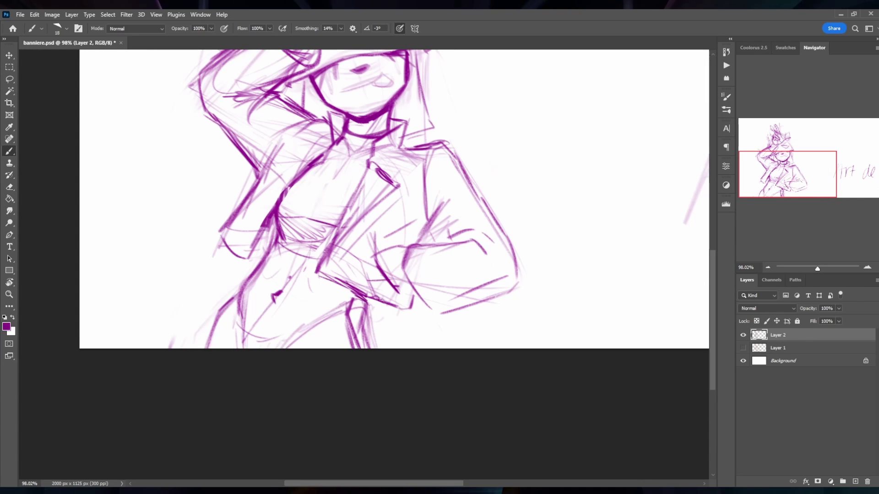
# Sketch the downturned mouth, the shirt stripes and the belt on the purple figure and save the file.
pyautogui.scroll(5, 219, 271)
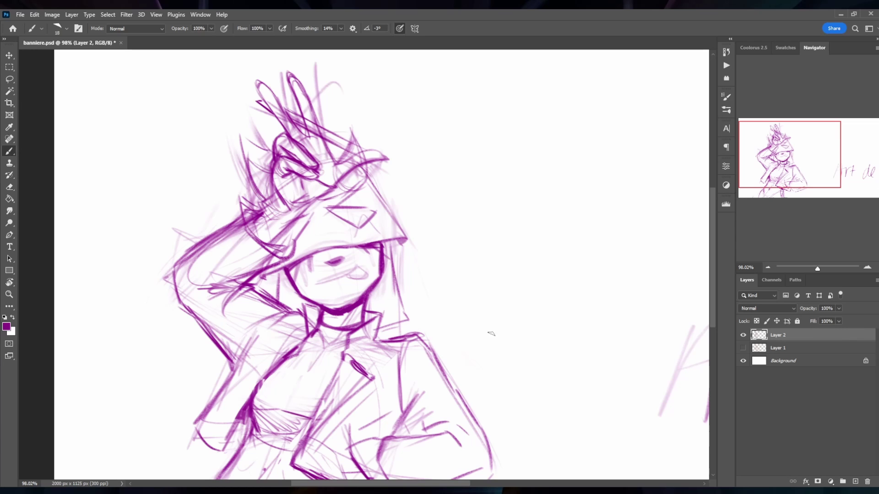
pyautogui.moveTo(326, 278)
pyautogui.mouseDown()
pyautogui.moveTo(358, 267)
pyautogui.moveTo(337, 286)
pyautogui.mouseUp()
pyautogui.scroll(-5, 336, 286)
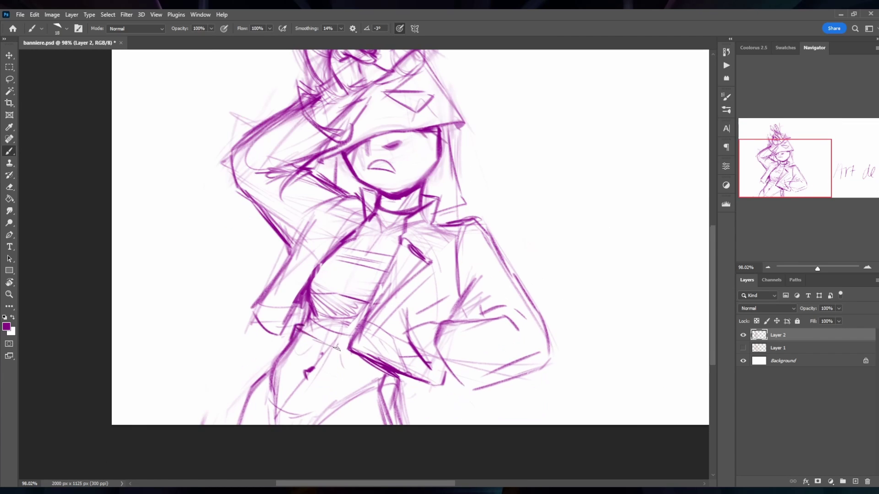
pyautogui.hscroll(-4, 366, 293)
pyautogui.scroll(2, 408, 299)
pyautogui.hotkey('ctrl', 's')
pyautogui.scroll(-2, 518, 289)
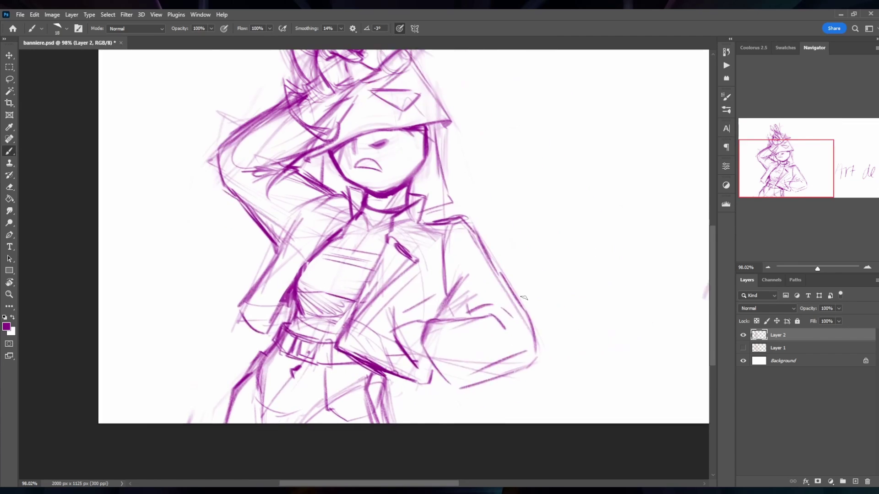
# Draw hair locks hanging from the hat beside the face and strengthen the raised arm's elbow in purple.
pyautogui.moveTo(386, 215); pyautogui.dragTo(399, 276)
pyautogui.moveTo(372, 218); pyautogui.dragTo(385, 274)
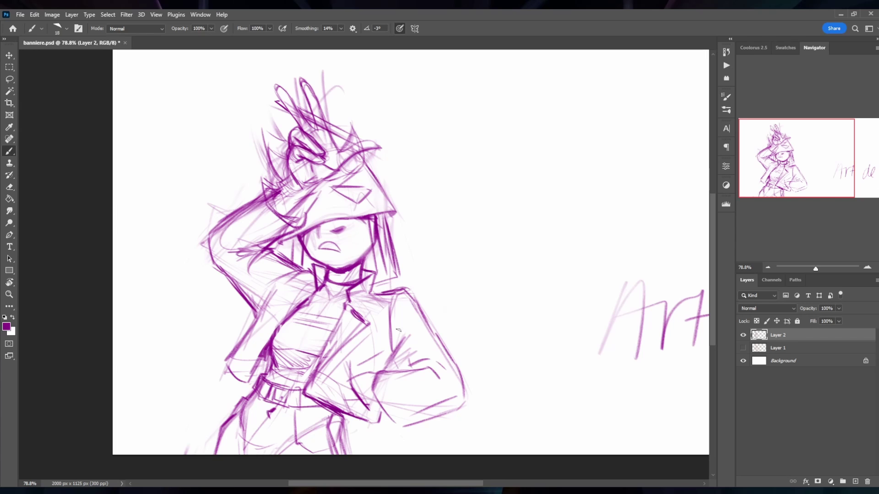
pyautogui.scroll(-1, 398, 330)
pyautogui.moveTo(218, 243); pyautogui.dragTo(288, 227)
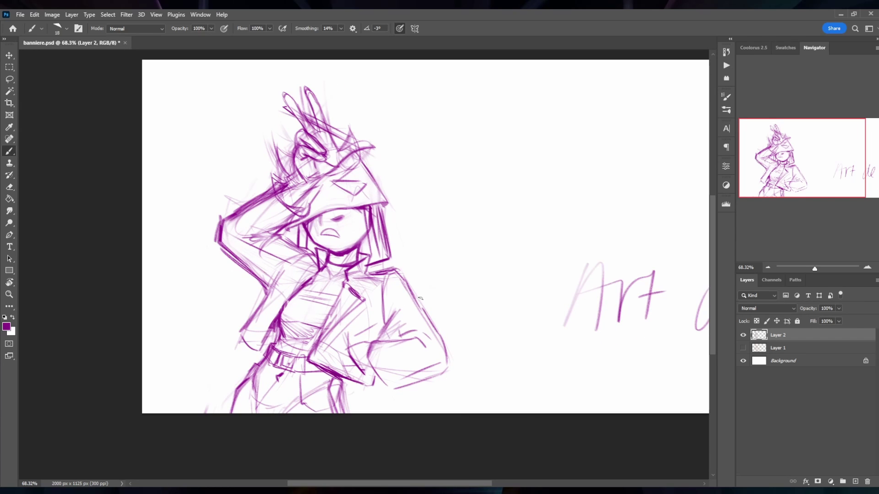
# Outline the two raised fingers in dark blue on Layer 3 over the faded purple sketch.
pyautogui.scroll(2, 527, 296)
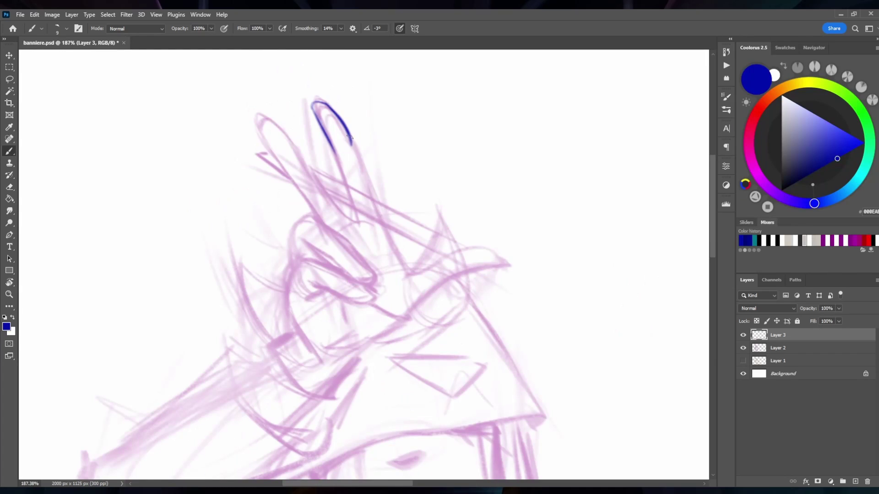
pyautogui.moveTo(349, 142); pyautogui.dragTo(352, 220)
pyautogui.press('e')
pyautogui.moveTo(257, 126)
pyautogui.mouseDown()
pyautogui.moveTo(293, 143)
pyautogui.moveTo(315, 108)
pyautogui.moveTo(305, 156)
pyautogui.moveTo(314, 215)
pyautogui.mouseUp()
pyautogui.press('b')
# Outline the thumb and palm edge in dark blue and add the small pointed tip behind the raised fingers.
pyautogui.moveTo(406, 275); pyautogui.dragTo(499, 263)
pyautogui.hotkey('ctrl', 'z')
pyautogui.moveTo(353, 341); pyautogui.dragTo(506, 265)
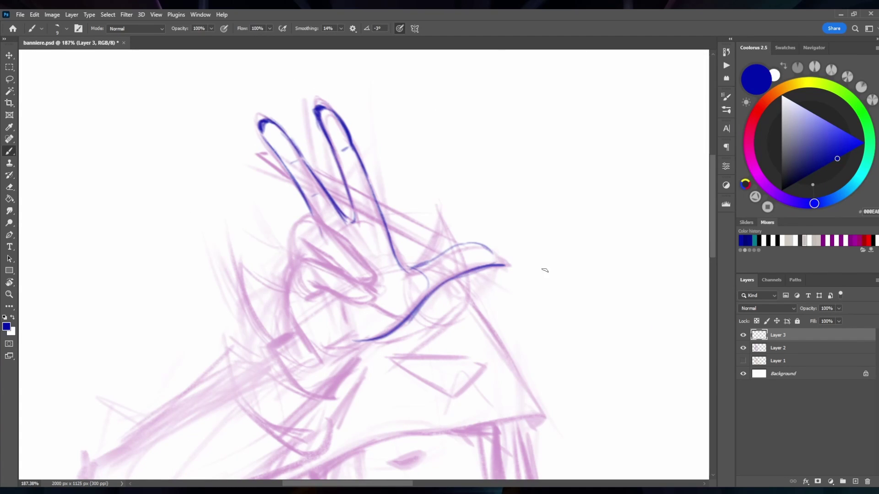
pyautogui.moveTo(403, 270); pyautogui.dragTo(499, 247)
pyautogui.moveTo(280, 171); pyautogui.dragTo(320, 162)
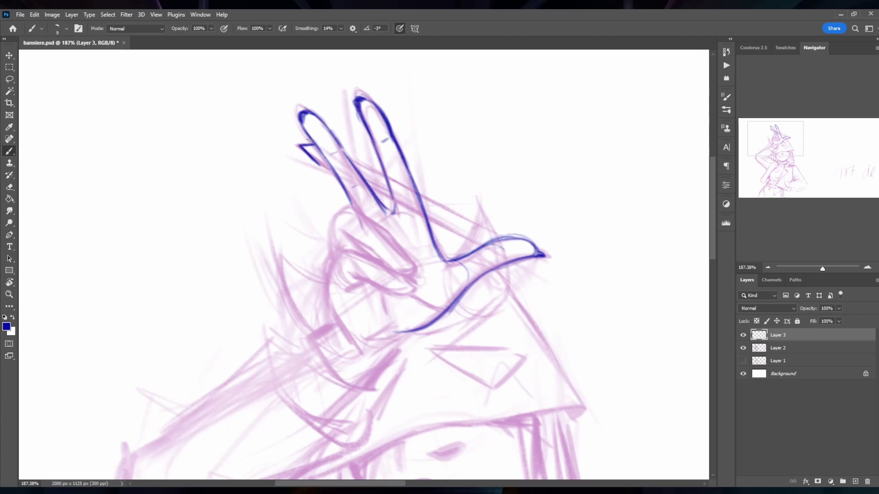
pyautogui.scroll(-1, 307, 139)
pyautogui.scroll(-5, 308, 137)
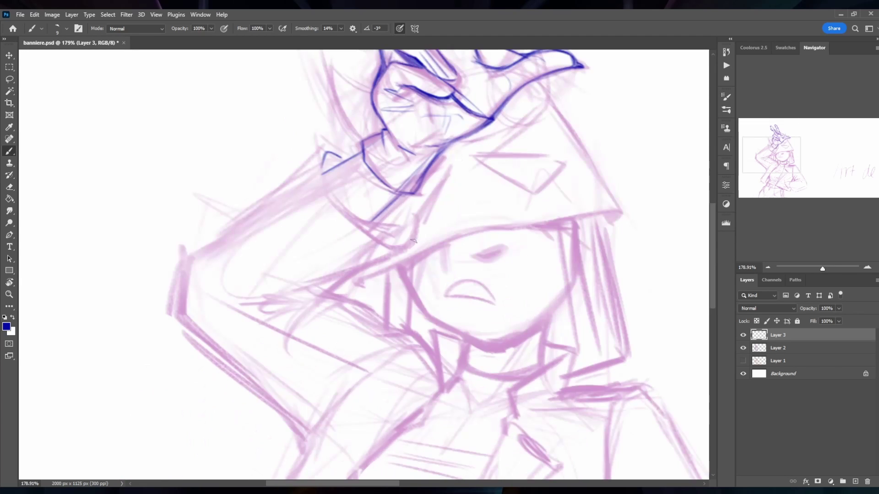
# Outline the raised arm's cuff and the upper and inner edges of its sleeve in blue.
pyautogui.moveTo(323, 154); pyautogui.dragTo(406, 256)
pyautogui.moveTo(362, 151); pyautogui.dragTo(399, 213)
pyautogui.moveTo(323, 149); pyautogui.dragTo(186, 249)
pyautogui.moveTo(250, 286); pyautogui.dragTo(355, 280)
pyautogui.moveTo(254, 313); pyautogui.dragTo(325, 318)
pyautogui.moveTo(275, 302); pyautogui.dragTo(383, 240)
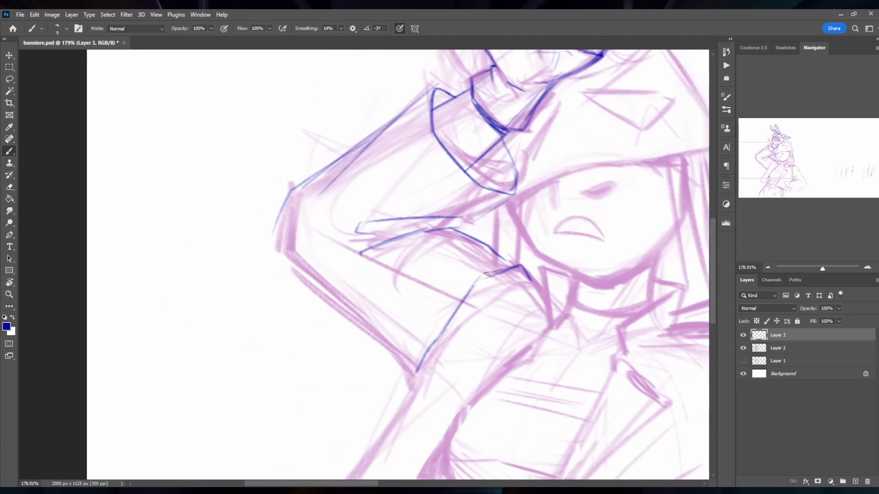
# Outline the raised arm's elbow and lower sleeve edge down to the jacket in blue, with its armpit fold.
pyautogui.moveTo(520, 266); pyautogui.dragTo(417, 370)
pyautogui.moveTo(288, 246); pyautogui.dragTo(338, 252)
pyautogui.moveTo(295, 270); pyautogui.dragTo(414, 372)
pyautogui.moveTo(371, 232); pyautogui.dragTo(313, 207)
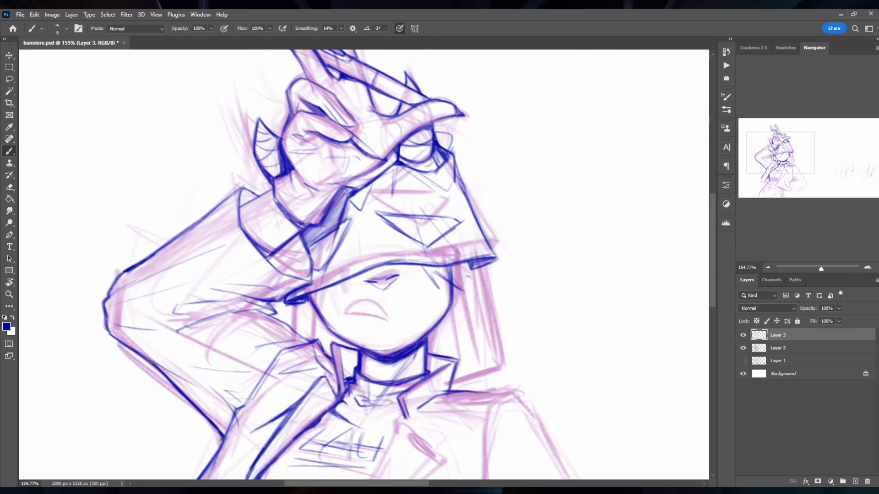
# Draw the mouth and the outer edge of the hair under the hat brim in blue.
pyautogui.moveTo(460, 269)
pyautogui.mouseDown()
pyautogui.moveTo(429, 286)
pyautogui.moveTo(417, 253)
pyautogui.mouseUp()
pyautogui.hotkey('ctrl', 'z')
pyautogui.moveTo(333, 284); pyautogui.dragTo(331, 298)
pyautogui.moveTo(330, 298)
pyautogui.mouseDown()
pyautogui.moveTo(341, 267)
pyautogui.moveTo(500, 251)
pyautogui.moveTo(371, 242)
pyautogui.moveTo(382, 250)
pyautogui.moveTo(396, 215)
pyautogui.mouseUp()
pyautogui.scroll(-1, 390, 232)
pyautogui.moveTo(428, 276); pyautogui.dragTo(467, 268)
pyautogui.moveTo(458, 182); pyautogui.dragTo(467, 267)
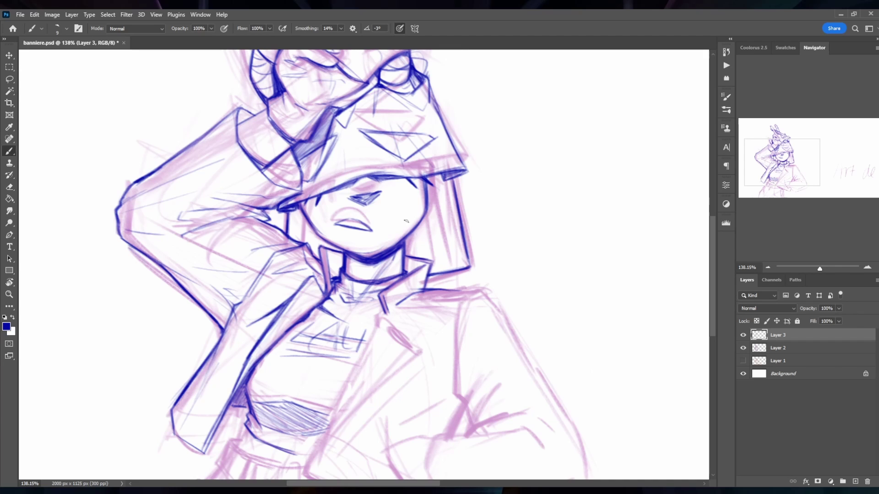
# Undo the last hair stroke and redraw the pointed lock beside the cheek and the long outer strands.
pyautogui.hotkey('ctrl', 'z')
pyautogui.moveTo(421, 178)
pyautogui.mouseDown()
pyautogui.moveTo(417, 252)
pyautogui.moveTo(440, 242)
pyautogui.mouseUp()
pyautogui.moveTo(453, 180); pyautogui.dragTo(470, 277)
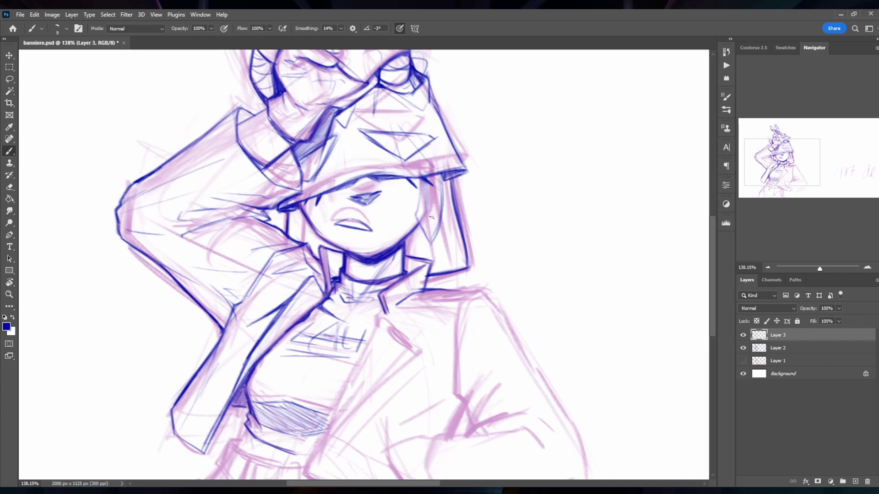
pyautogui.moveTo(414, 179); pyautogui.dragTo(428, 245)
pyautogui.moveTo(445, 180)
pyautogui.mouseDown()
pyautogui.moveTo(448, 242)
pyautogui.moveTo(472, 281)
pyautogui.moveTo(478, 277)
pyautogui.mouseUp()
pyautogui.moveTo(432, 247); pyautogui.dragTo(437, 280)
# Add blue hair locks on the raised-arm side of the face and save the file.
pyautogui.moveTo(307, 203)
pyautogui.mouseDown()
pyautogui.moveTo(247, 274)
pyautogui.moveTo(251, 314)
pyautogui.mouseUp()
pyautogui.moveTo(256, 271); pyautogui.dragTo(231, 313)
pyautogui.hotkey('ctrl', 's')
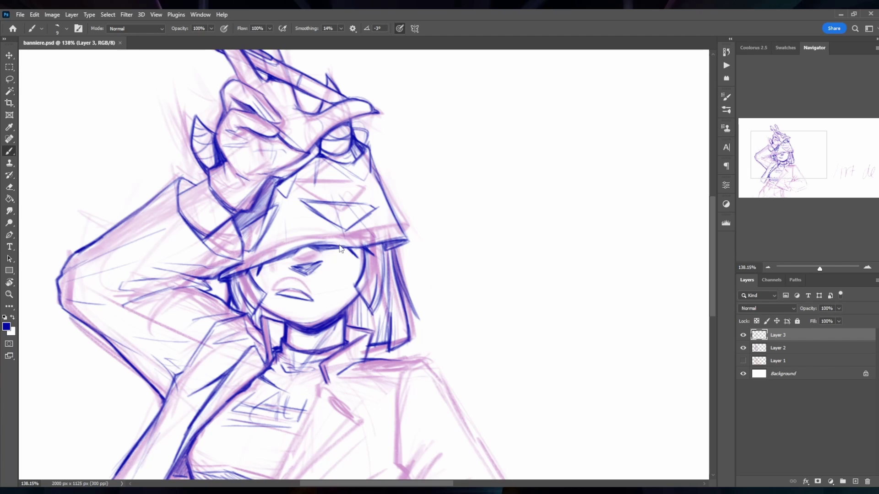
# Outline the shoulder and upper sleeve of the hand-on-hip arm in blue, including the inner armhole line.
pyautogui.moveTo(338, 245); pyautogui.dragTo(389, 117)
pyautogui.scroll(-3, 289, 118)
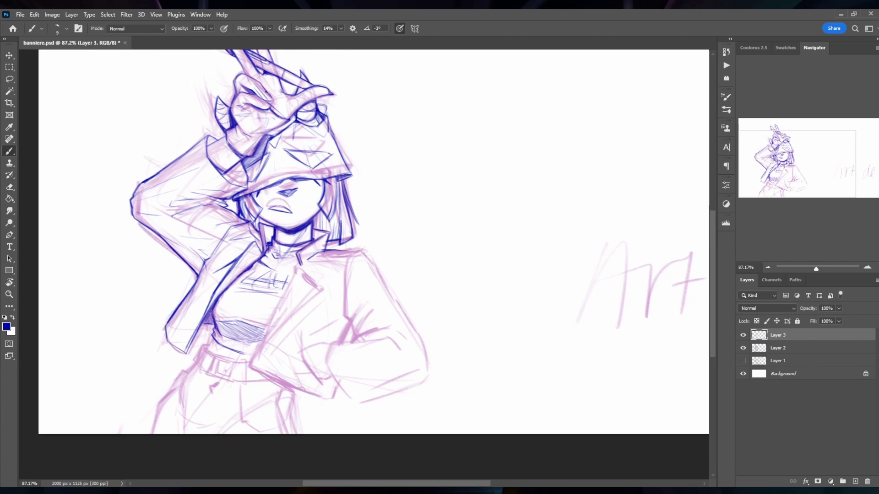
pyautogui.scroll(3, 266, 93)
pyautogui.moveTo(425, 164)
pyautogui.mouseDown()
pyautogui.moveTo(454, 195)
pyautogui.moveTo(409, 170)
pyautogui.mouseUp()
pyautogui.moveTo(444, 181); pyautogui.dragTo(491, 252)
pyautogui.scroll(-1, 435, 193)
pyautogui.moveTo(405, 232); pyautogui.dragTo(412, 134)
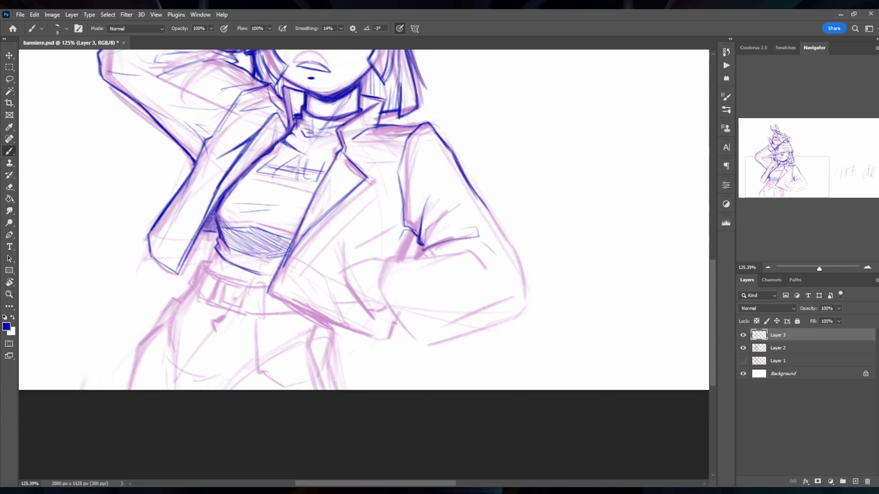
# Outline the cuff and underside of the hand-on-hip forearm in blue and undo the last two strokes.
pyautogui.scroll(1, 395, 323)
pyautogui.moveTo(386, 281); pyautogui.dragTo(390, 315)
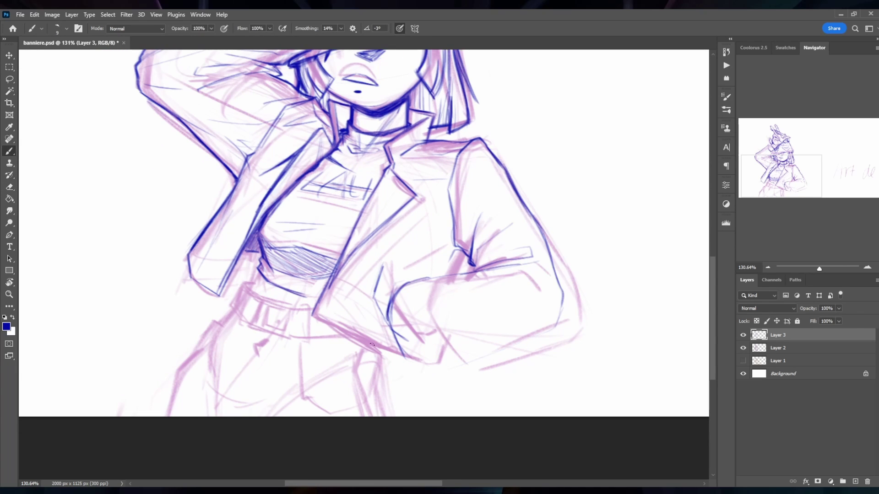
pyautogui.moveTo(405, 357); pyautogui.dragTo(531, 326)
pyautogui.moveTo(382, 289)
pyautogui.mouseDown()
pyautogui.moveTo(402, 288)
pyautogui.moveTo(392, 270)
pyautogui.mouseUp()
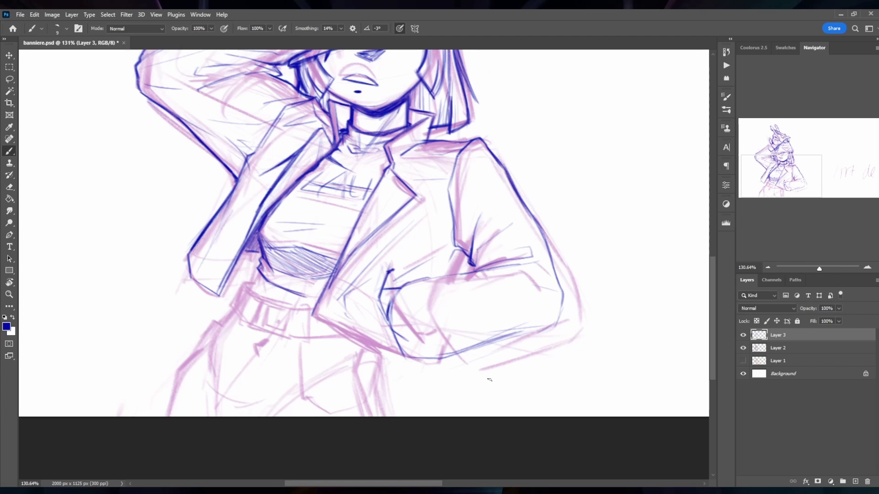
pyautogui.hotkey('ctrl', 'z')
pyautogui.hotkey('ctrl', 'z')
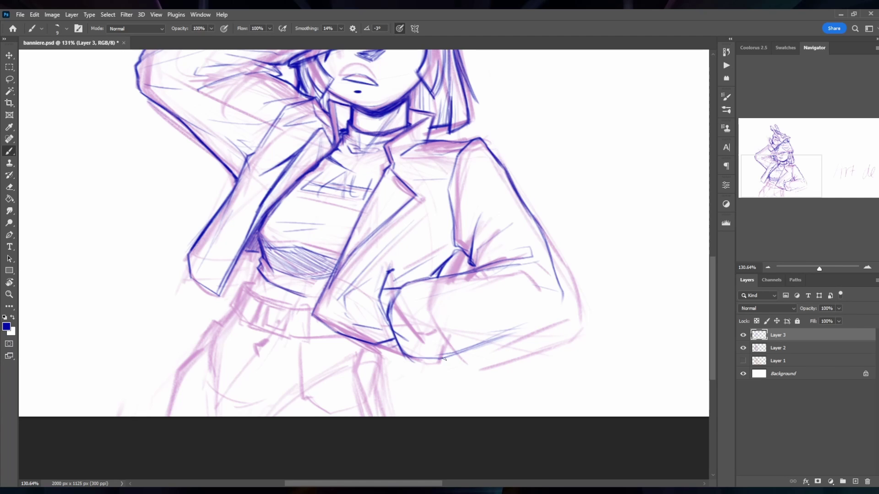
# Redraw the hand-on-hip sleeve's elbow and forearm underside in blue and add the fold at the inner elbow.
pyautogui.moveTo(561, 293); pyautogui.dragTo(527, 329)
pyautogui.moveTo(405, 357); pyautogui.dragTo(493, 338)
pyautogui.moveTo(428, 277); pyautogui.dragTo(454, 242)
pyautogui.scroll(-2, 415, 241)
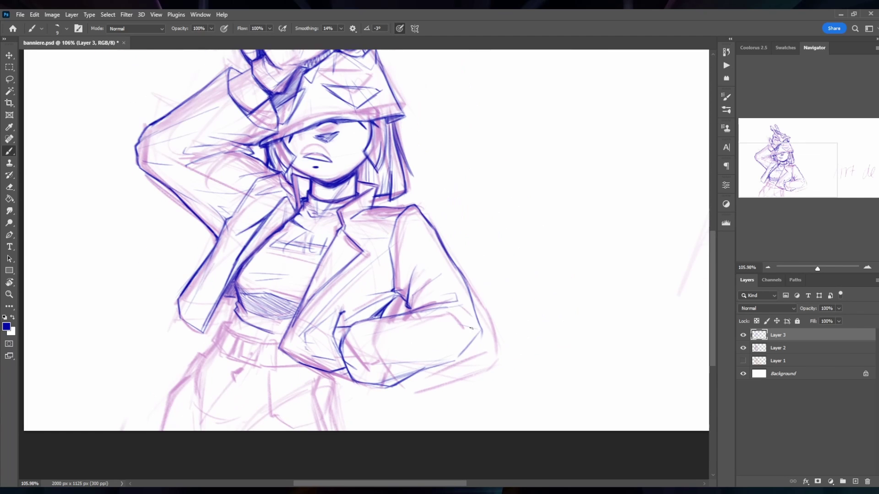
pyautogui.moveTo(478, 319); pyautogui.dragTo(415, 366)
pyautogui.moveTo(516, 357); pyautogui.dragTo(493, 375)
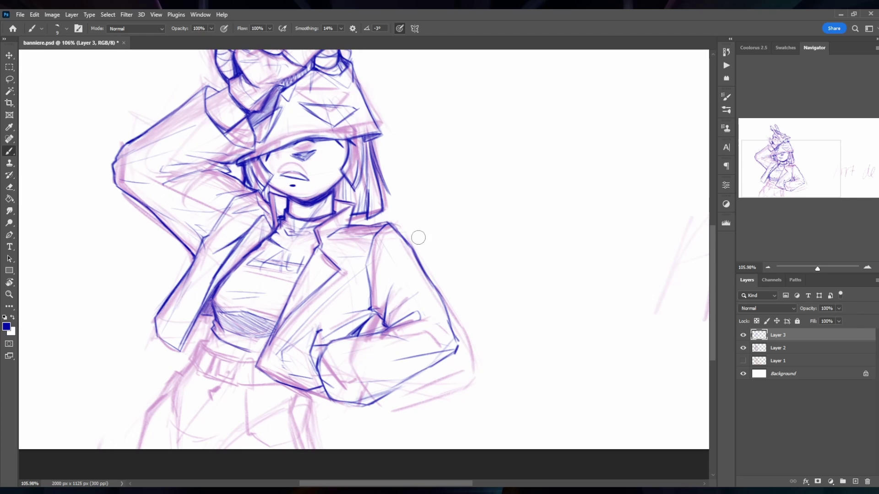
# Outline the belt around the waist in blue with its rectangular buckle and belt loops.
pyautogui.scroll(-3, 389, 380)
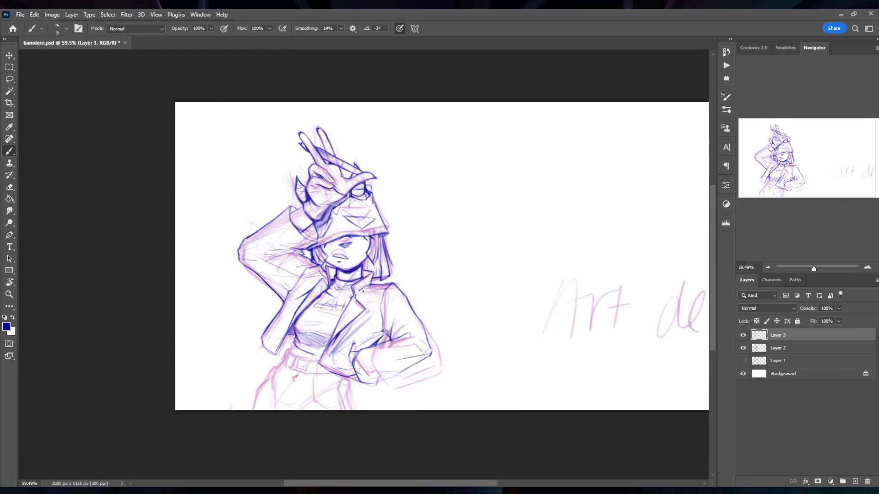
pyautogui.scroll(3, 363, 290)
pyautogui.scroll(2, 282, 262)
pyautogui.moveTo(287, 268); pyautogui.dragTo(384, 286)
pyautogui.moveTo(314, 261)
pyautogui.mouseDown()
pyautogui.moveTo(343, 274)
pyautogui.moveTo(334, 273)
pyautogui.mouseUp()
pyautogui.press('e')
pyautogui.press('b')
pyautogui.moveTo(302, 237); pyautogui.dragTo(379, 287)
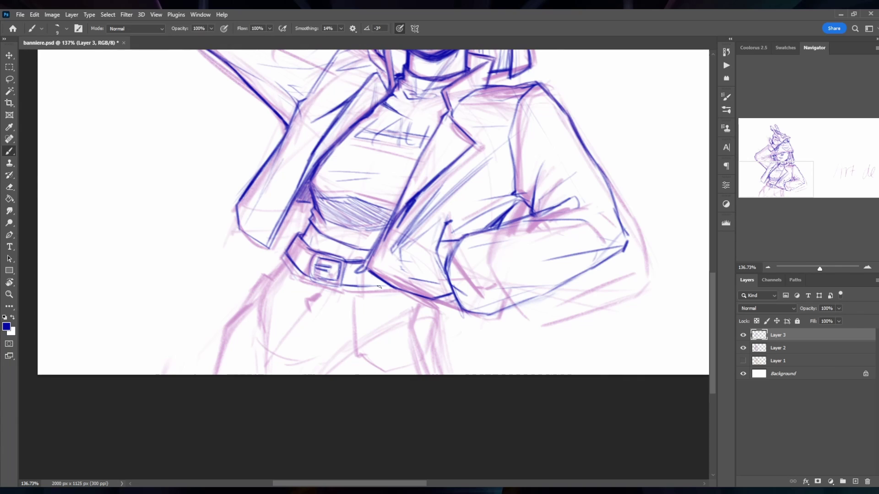
pyautogui.moveTo(281, 241); pyautogui.dragTo(302, 275)
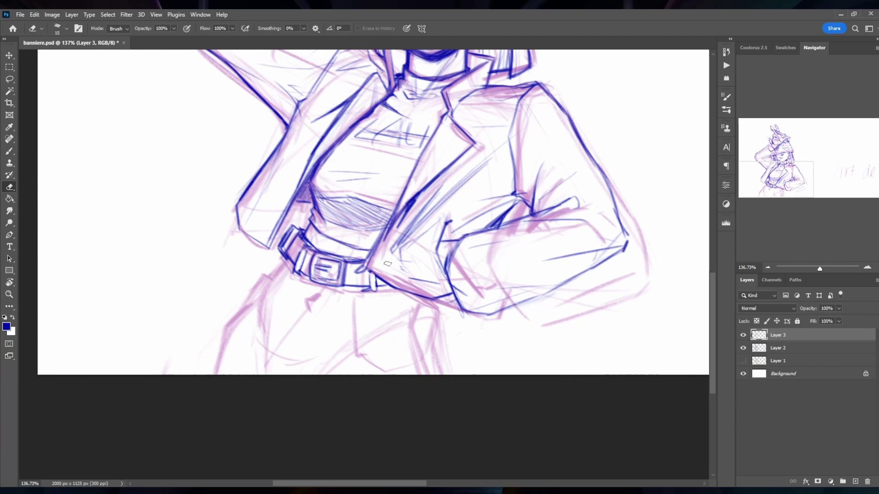
pyautogui.moveTo(289, 236)
pyautogui.mouseDown()
pyautogui.moveTo(306, 274)
pyautogui.moveTo(296, 255)
pyautogui.mouseUp()
# Outline the hips and trouser legs down to the canvas edge in blue and refine the belt buckle.
pyautogui.moveTo(288, 257); pyautogui.dragTo(222, 340)
pyautogui.moveTo(267, 312); pyautogui.dragTo(261, 374)
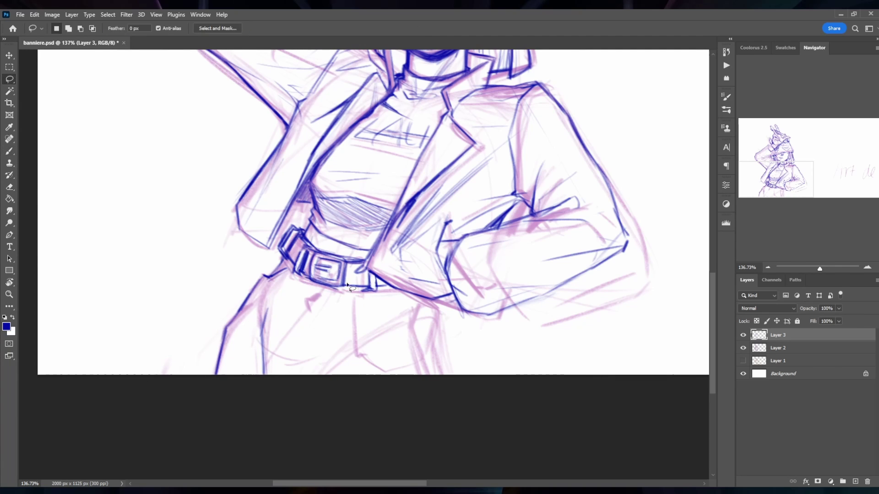
pyautogui.moveTo(316, 256)
pyautogui.mouseDown()
pyautogui.moveTo(338, 284)
pyautogui.moveTo(329, 270)
pyautogui.mouseUp()
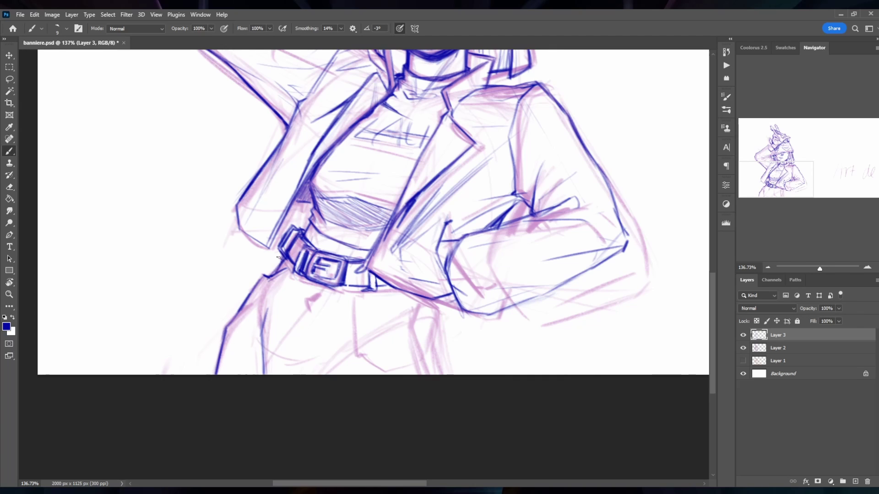
pyautogui.moveTo(360, 297); pyautogui.dragTo(382, 369)
pyautogui.moveTo(414, 302); pyautogui.dragTo(442, 374)
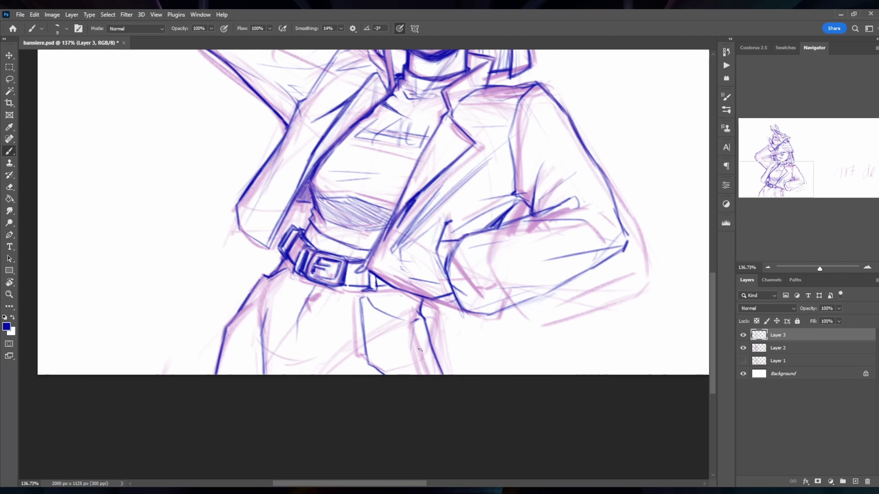
# Add the strap hanging below the belt buckle and the thigh folds on the trousers.
pyautogui.moveTo(253, 328); pyautogui.dragTo(264, 367)
pyautogui.moveTo(311, 288); pyautogui.dragTo(300, 315)
pyautogui.moveTo(317, 293); pyautogui.dragTo(305, 318)
pyautogui.moveTo(316, 348); pyautogui.dragTo(305, 374)
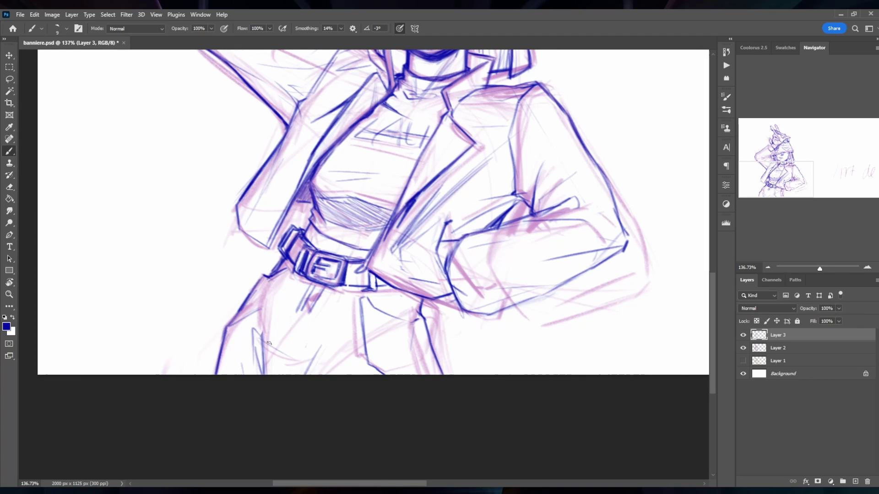
# Reinforce the blue lines of the hand-on-hip forearm, its cuff and armhole, and the raised elbow.
pyautogui.scroll(-2, 524, 263)
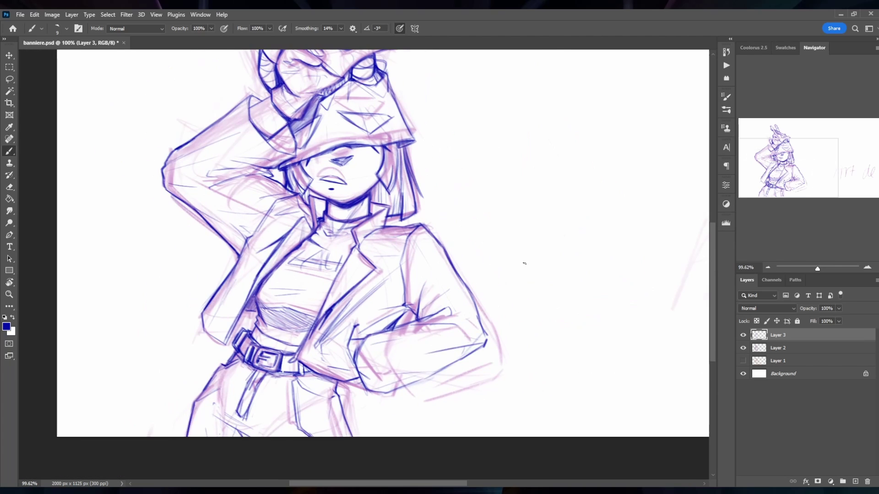
pyautogui.moveTo(366, 362); pyautogui.dragTo(482, 340)
pyautogui.moveTo(477, 341); pyautogui.dragTo(443, 356)
pyautogui.moveTo(402, 301); pyautogui.dragTo(401, 276)
pyautogui.moveTo(164, 172); pyautogui.dragTo(165, 191)
pyautogui.moveTo(362, 385); pyautogui.dragTo(426, 375)
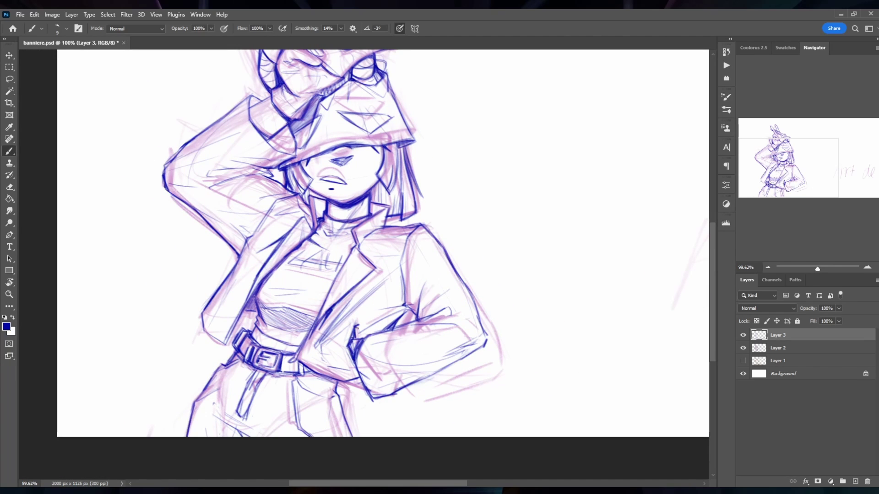
# Hide the purple sketch on Layer 2, select the raised hand area with the Lasso and deselect it.
pyautogui.scroll(-2, 357, 328)
pyautogui.click(743, 348)
pyautogui.press('l')
pyautogui.scroll(2, 443, 350)
pyautogui.scroll(-1, 444, 349)
pyautogui.moveTo(270, 58)
pyautogui.mouseDown()
pyautogui.moveTo(391, 139)
pyautogui.moveTo(409, 139)
pyautogui.mouseUp()
pyautogui.hotkey('ctrl', 'd')
# Rework the raised arm's elbow outline and sleeve folds in blue with the Brush.
pyautogui.press('b')
pyautogui.moveTo(216, 228)
pyautogui.mouseDown()
pyautogui.moveTo(275, 257)
pyautogui.moveTo(270, 273)
pyautogui.mouseUp()
pyautogui.scroll(2, 257, 238)
pyautogui.moveTo(202, 215); pyautogui.dragTo(226, 241)
pyautogui.scroll(-1, 245, 250)
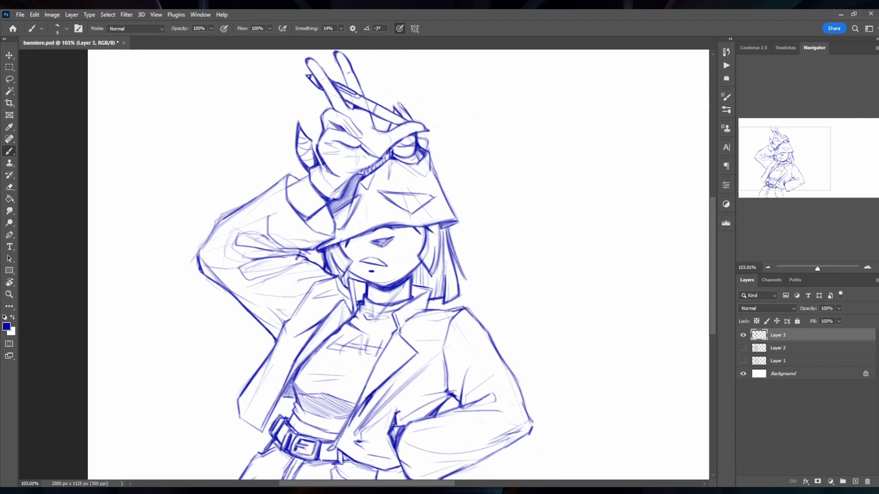
pyautogui.scroll(-2, 335, 350)
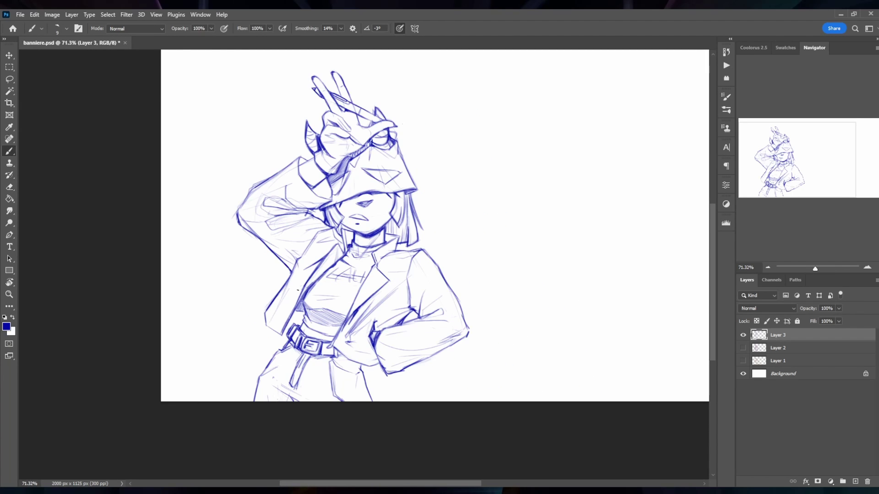
pyautogui.scroll(-1, 531, 252)
pyautogui.scroll(3, 503, 256)
pyautogui.scroll(-3, 467, 282)
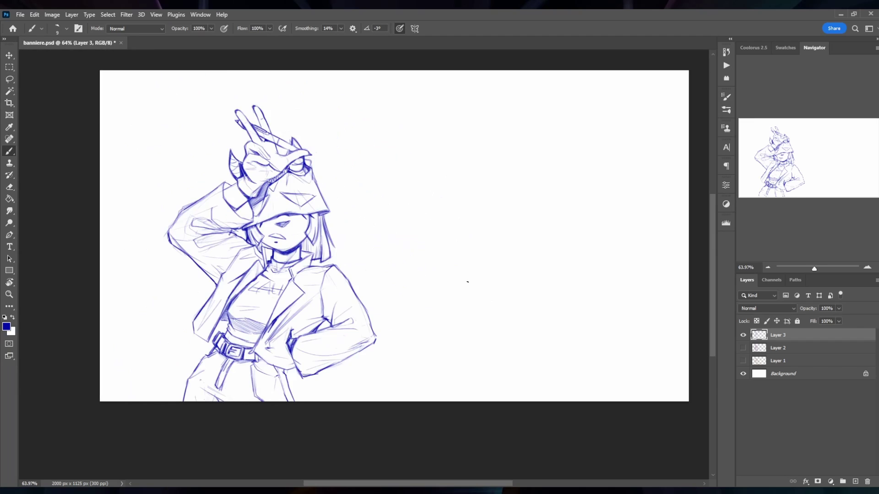
# Redraw the fabric folds inside the raised arm's sleeve in blue, undoing the strokes that do not fit.
pyautogui.scroll(4, 467, 282)
pyautogui.moveTo(428, 330); pyautogui.dragTo(452, 320)
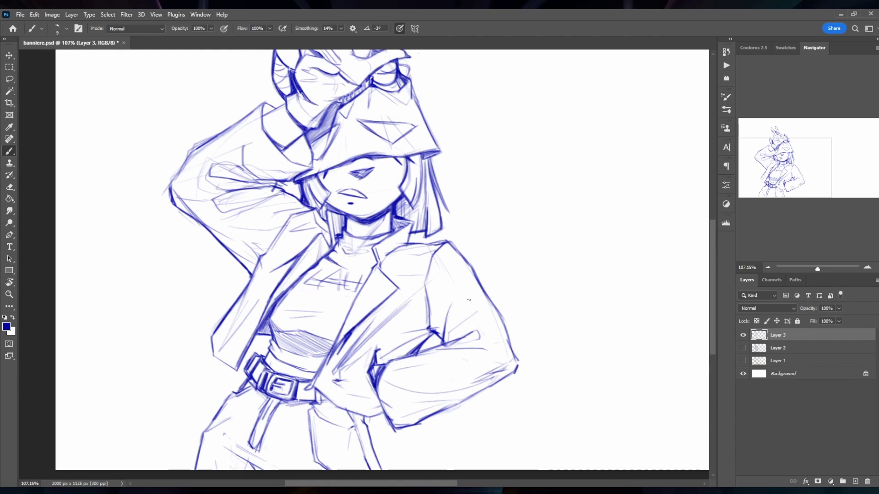
pyautogui.moveTo(280, 201); pyautogui.dragTo(179, 229)
pyautogui.moveTo(253, 204)
pyautogui.mouseDown()
pyautogui.moveTo(199, 225)
pyautogui.moveTo(270, 189)
pyautogui.moveTo(206, 223)
pyautogui.mouseUp()
pyautogui.hotkey('ctrl', 'z')
pyautogui.moveTo(201, 154); pyautogui.dragTo(172, 183)
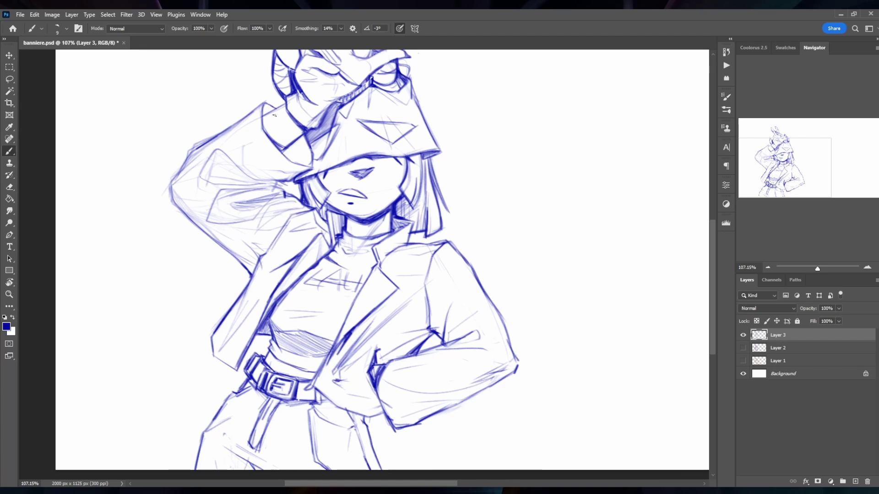
pyautogui.hotkey('ctrl', 'z')
pyautogui.hotkey('ctrl', 'z')
pyautogui.moveTo(270, 188)
pyautogui.mouseDown()
pyautogui.moveTo(207, 222)
pyautogui.moveTo(245, 211)
pyautogui.mouseUp()
pyautogui.moveTo(229, 156); pyautogui.dragTo(197, 184)
pyautogui.moveTo(296, 153); pyautogui.dragTo(204, 179)
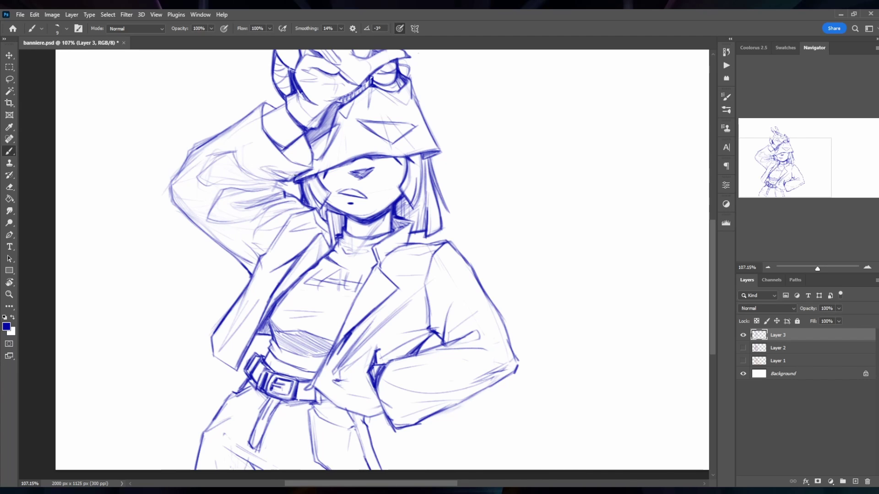
# Hatch blue shading into the raised sleeve's cuff opening and the hair on both sides of the face.
pyautogui.moveTo(309, 137); pyautogui.dragTo(286, 166)
pyautogui.moveTo(435, 156); pyautogui.dragTo(401, 227)
pyautogui.moveTo(325, 178); pyautogui.dragTo(305, 219)
pyautogui.moveTo(387, 103); pyautogui.dragTo(360, 151)
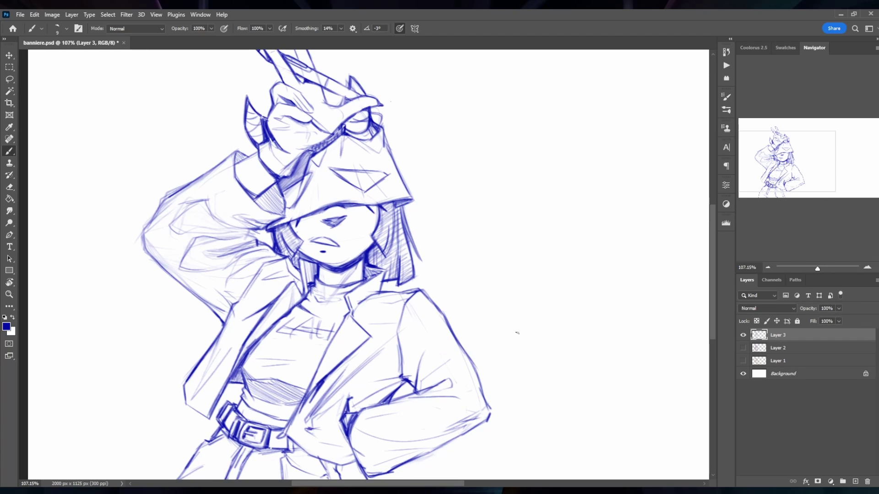
pyautogui.scroll(-2, 517, 333)
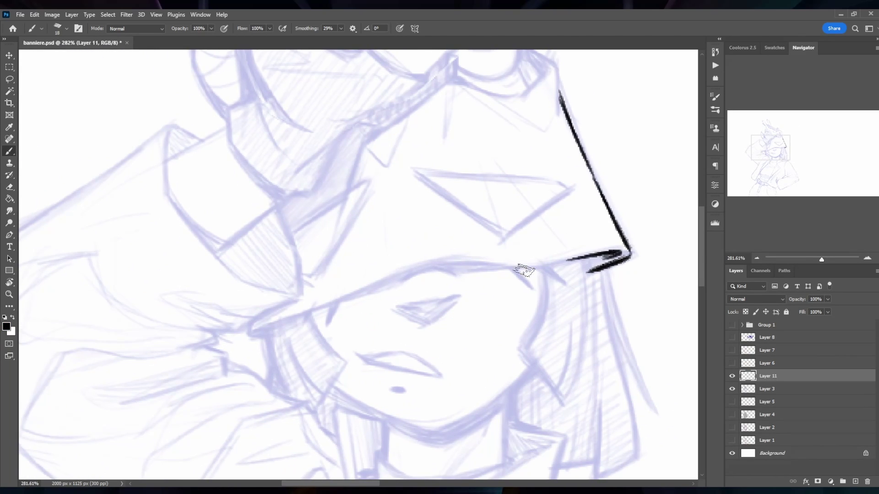
# Ink the hat's brim and its vertical crown creases in black on Layer 11, over the faded sketch.
pyautogui.moveTo(595, 264); pyautogui.dragTo(247, 335)
pyautogui.hscroll(3, 529, 255)
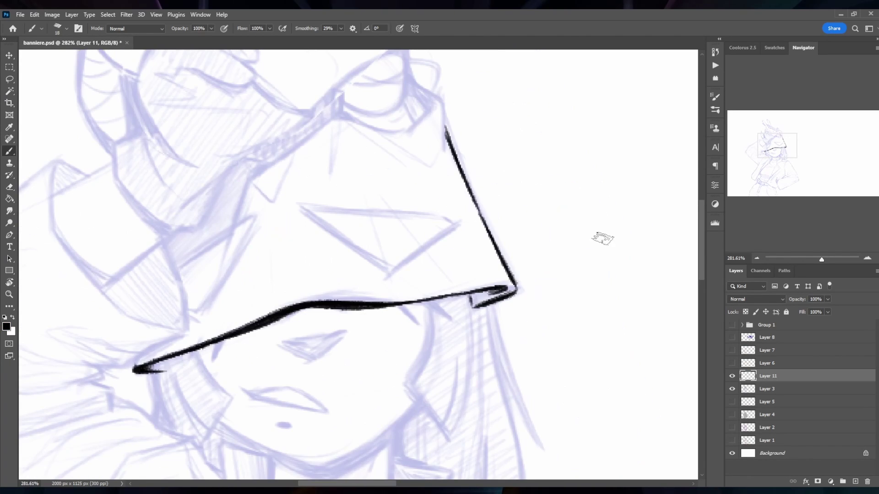
pyautogui.scroll(3, 598, 235)
pyautogui.moveTo(394, 208)
pyautogui.mouseDown()
pyautogui.moveTo(416, 285)
pyautogui.moveTo(367, 187)
pyautogui.mouseUp()
pyautogui.scroll(-2, 363, 225)
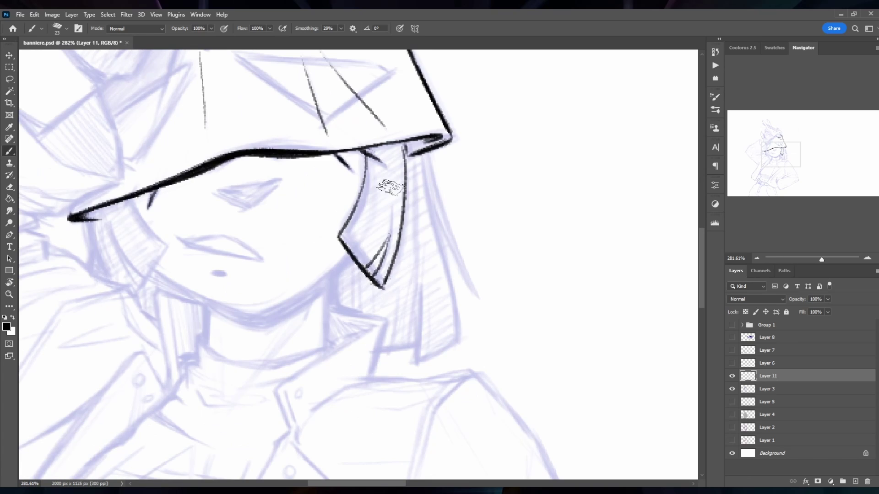
# Ink the hair lock beside the face with its split tips, plus the hat's upper edge below the eye.
pyautogui.moveTo(380, 224); pyautogui.dragTo(354, 297)
pyautogui.scroll(-2, 370, 235)
pyautogui.press('e')
pyautogui.press('b')
pyautogui.moveTo(277, 198); pyautogui.dragTo(336, 195)
pyautogui.scroll(2, 357, 192)
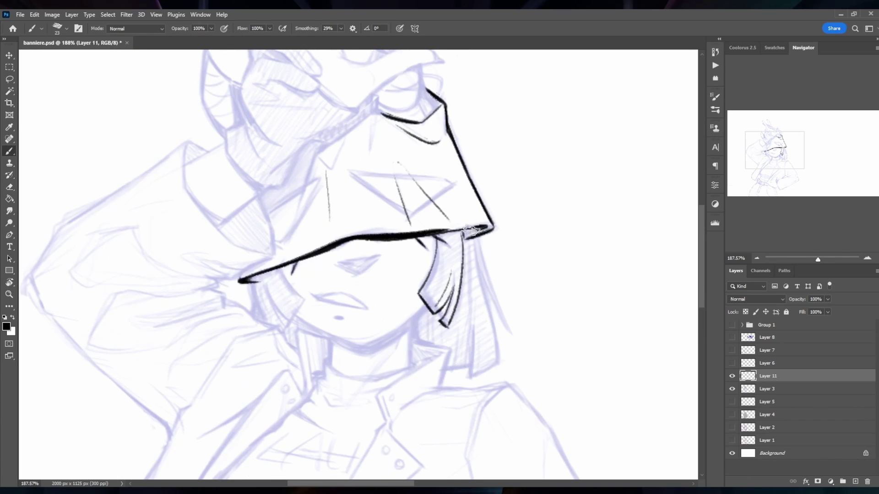
# Ink the raised hand's fingers, thumb and palm edge down to the wrist.
pyautogui.scroll(2, 274, 277)
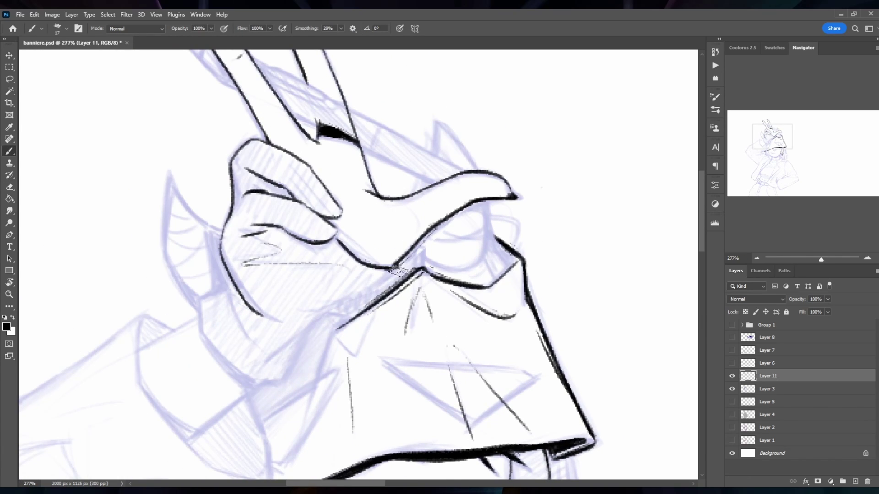
pyautogui.moveTo(403, 268); pyautogui.dragTo(274, 356)
pyautogui.moveTo(341, 306); pyautogui.dragTo(275, 383)
pyautogui.moveTo(218, 297); pyautogui.dragTo(250, 349)
pyautogui.scroll(1, 256, 320)
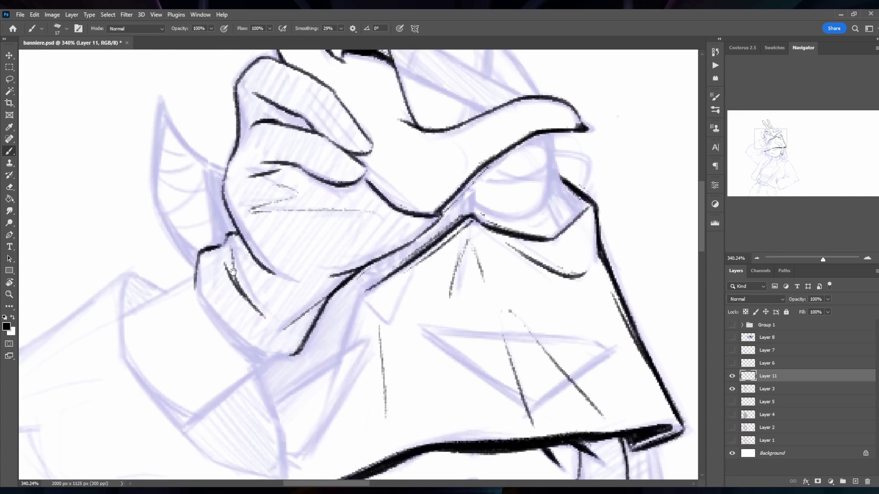
# Ink the glove's wrist edge with a heavy shadow line and outline the jacket cuff around it.
pyautogui.moveTo(274, 297); pyautogui.dragTo(344, 337)
pyautogui.scroll(-2, 344, 337)
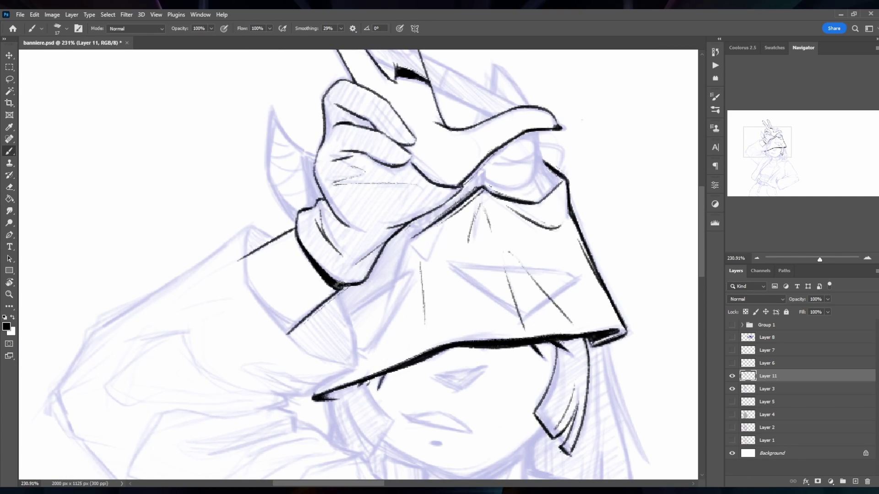
pyautogui.moveTo(309, 220); pyautogui.dragTo(337, 200)
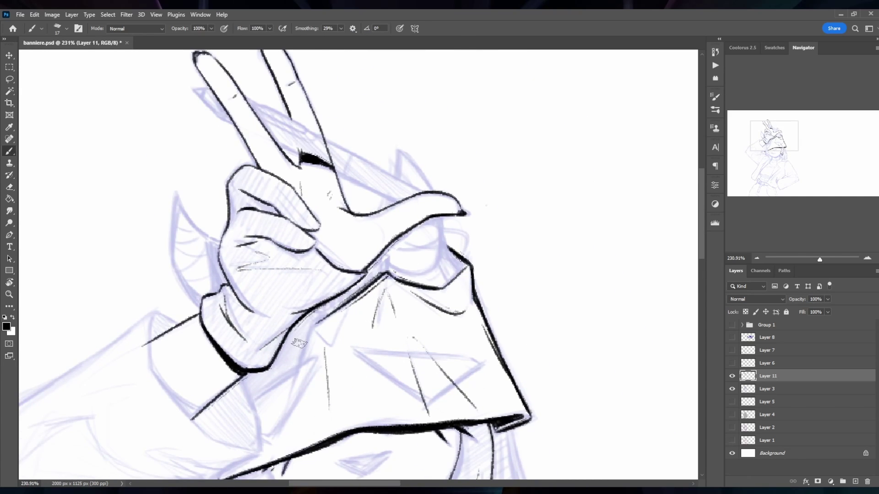
pyautogui.moveTo(299, 344); pyautogui.dragTo(368, 197)
pyautogui.moveTo(298, 257); pyautogui.dragTo(337, 202)
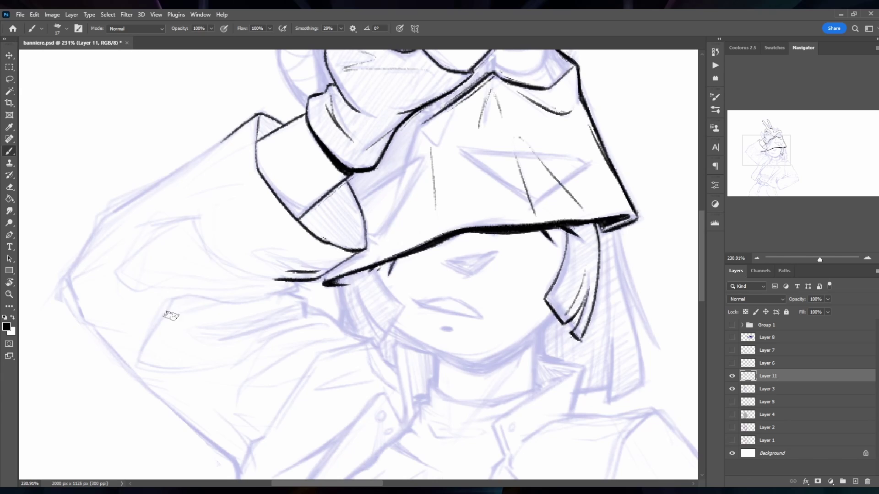
# Ink the raised sleeve's outer contour around the elbow and reinforce the jacket cuff lines.
pyautogui.moveTo(220, 257); pyautogui.dragTo(294, 231)
pyautogui.moveTo(295, 116); pyautogui.dragTo(186, 308)
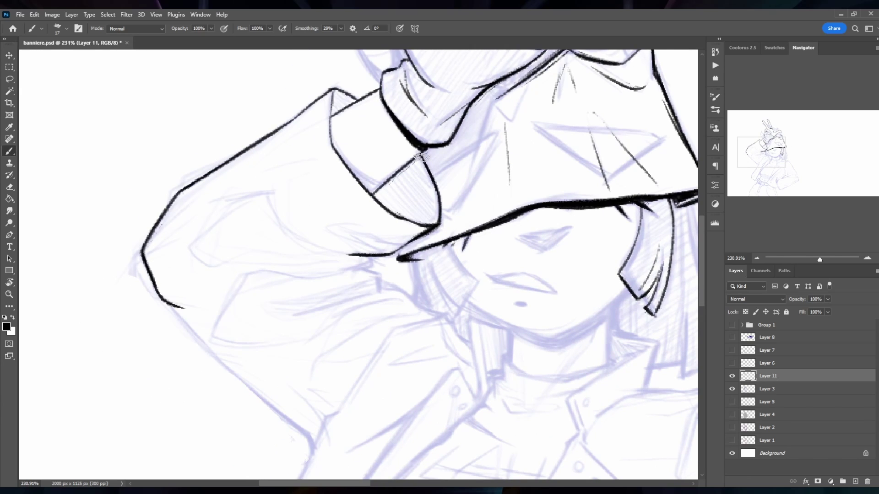
pyautogui.moveTo(421, 156); pyautogui.dragTo(438, 206)
pyautogui.moveTo(304, 109); pyautogui.dragTo(388, 82)
pyautogui.moveTo(376, 187); pyautogui.dragTo(332, 117)
# Ink the underside of the raised arm, its shoulder folds and the open jacket panel hanging below it.
pyautogui.scroll(-2, 366, 275)
pyautogui.moveTo(367, 275); pyautogui.dragTo(284, 183)
pyautogui.moveTo(321, 320); pyautogui.dragTo(310, 221)
pyautogui.moveTo(233, 201); pyautogui.dragTo(147, 378)
pyautogui.moveTo(368, 181); pyautogui.dragTo(147, 377)
pyautogui.moveTo(201, 359); pyautogui.dragTo(193, 396)
pyautogui.moveTo(350, 196)
pyautogui.mouseDown()
pyautogui.moveTo(327, 153)
pyautogui.moveTo(139, 375)
pyautogui.mouseUp()
pyautogui.scroll(-2, 357, 191)
pyautogui.scroll(-3, 275, 229)
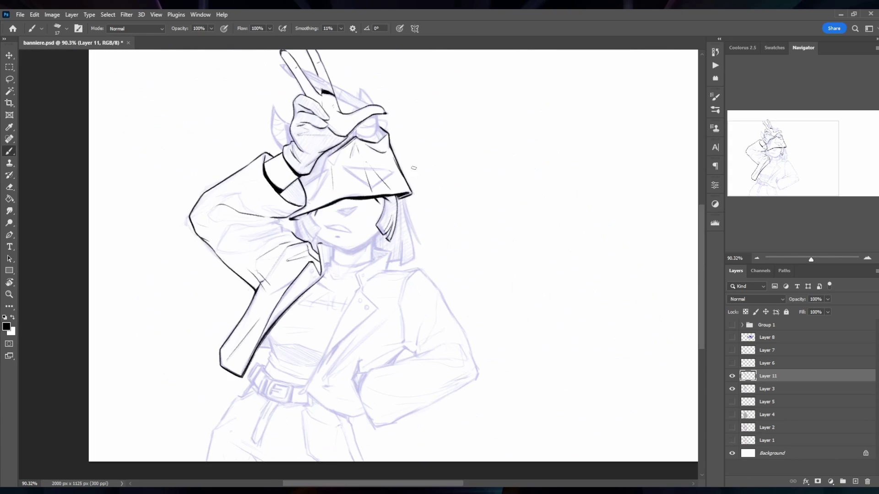
# Ink the hat's eye under the thumb with a thick upper lid and start the pointed fins.
pyautogui.scroll(3, 208, 209)
pyautogui.hscroll(2, 329, 158)
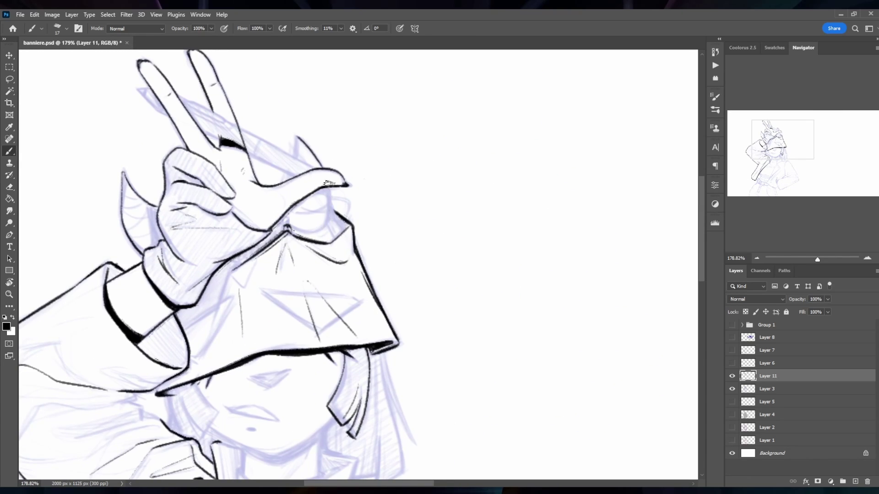
pyautogui.scroll(3, 329, 183)
pyautogui.moveTo(257, 275)
pyautogui.mouseDown()
pyautogui.moveTo(316, 257)
pyautogui.moveTo(307, 267)
pyautogui.mouseUp()
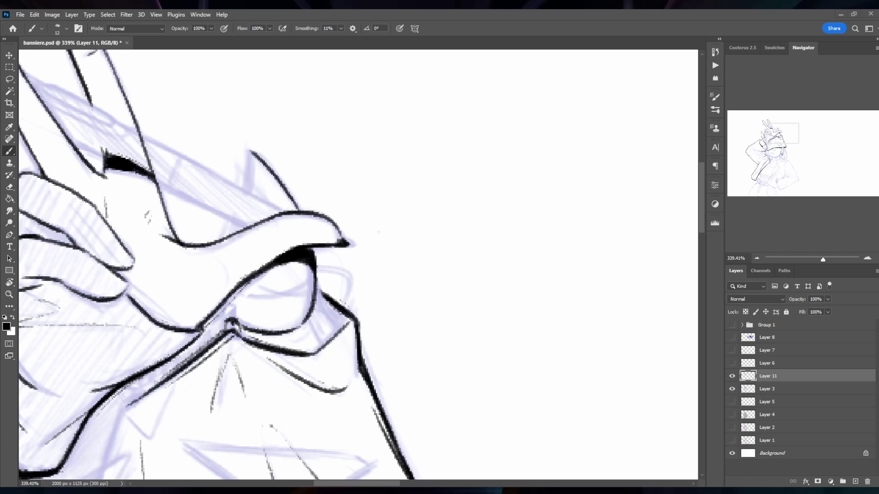
pyautogui.press(']')
pyautogui.scroll(-2, 313, 251)
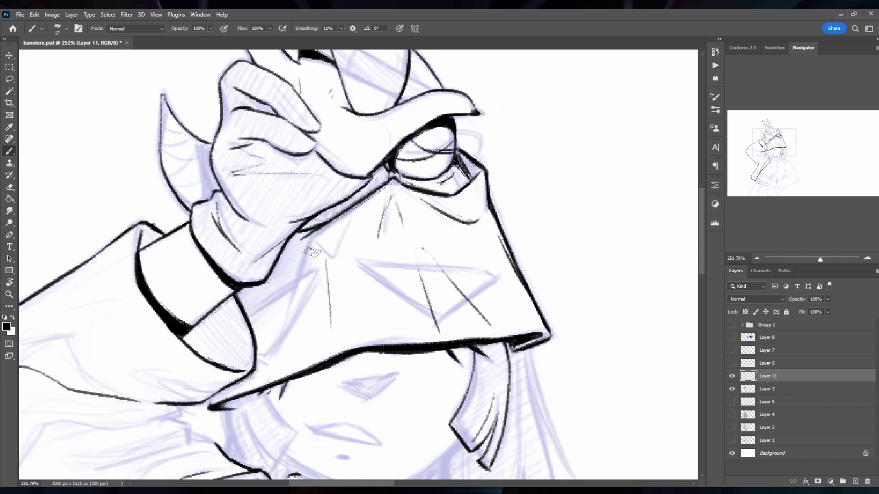
# Ink the hat's side creases and the ribs of its ear fins, and fill the shadow behind the hand.
pyautogui.moveTo(302, 249); pyautogui.dragTo(272, 316)
pyautogui.moveTo(337, 203); pyautogui.dragTo(316, 249)
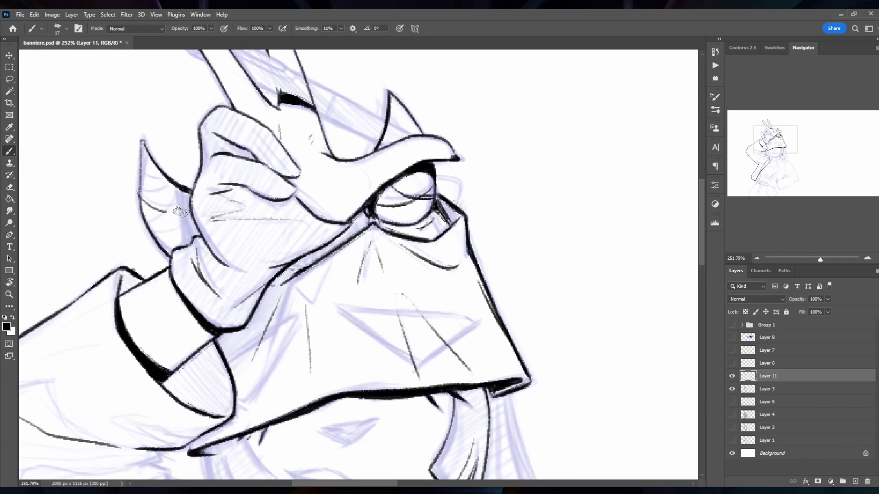
pyautogui.scroll(-2, 259, 192)
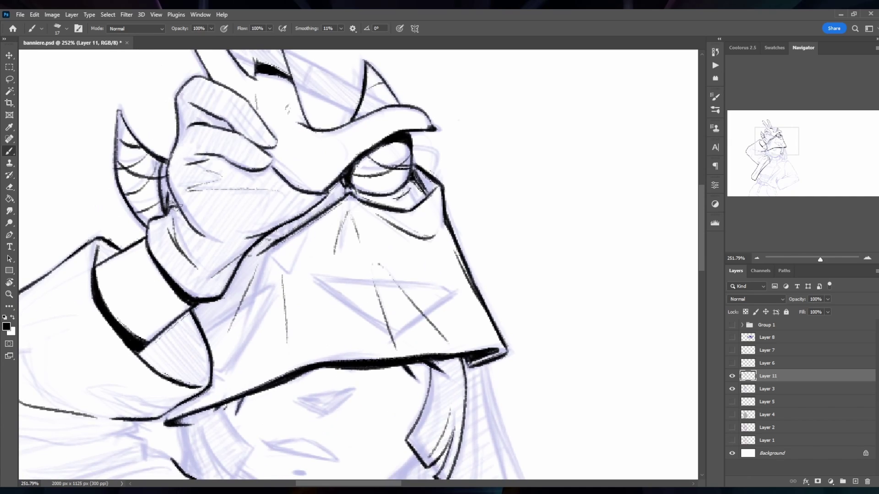
pyautogui.scroll(-2, 213, 235)
pyautogui.scroll(2, 348, 248)
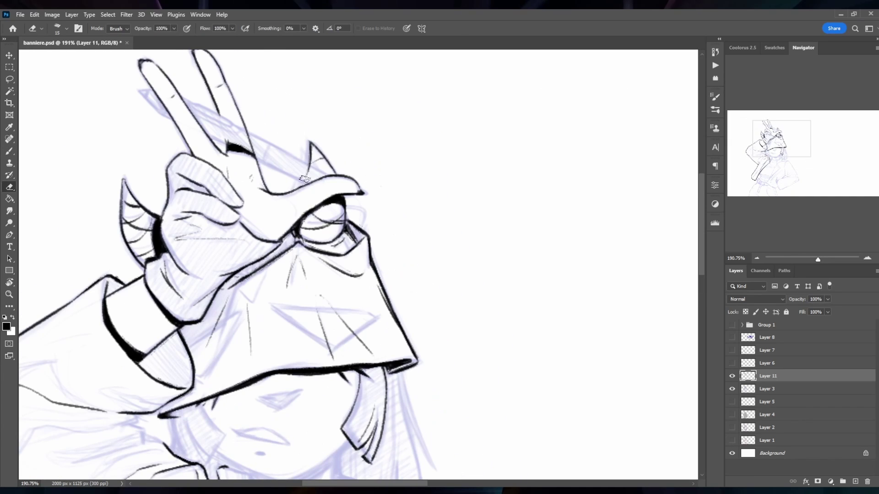
pyautogui.moveTo(347, 231)
pyautogui.mouseDown()
pyautogui.moveTo(456, 130)
pyautogui.moveTo(347, 168)
pyautogui.mouseUp()
# Ink the long hair strands hanging below the brim on the side away from the raised arm.
pyautogui.moveTo(403, 138)
pyautogui.mouseDown()
pyautogui.moveTo(342, 170)
pyautogui.moveTo(316, 83)
pyautogui.mouseUp()
pyautogui.moveTo(431, 230)
pyautogui.mouseDown()
pyautogui.moveTo(451, 339)
pyautogui.moveTo(417, 351)
pyautogui.mouseUp()
pyautogui.moveTo(414, 265)
pyautogui.mouseDown()
pyautogui.moveTo(418, 351)
pyautogui.moveTo(371, 260)
pyautogui.mouseUp()
pyautogui.moveTo(412, 320); pyautogui.dragTo(436, 281)
pyautogui.moveTo(453, 373); pyautogui.dragTo(443, 369)
pyautogui.scroll(-2, 481, 147)
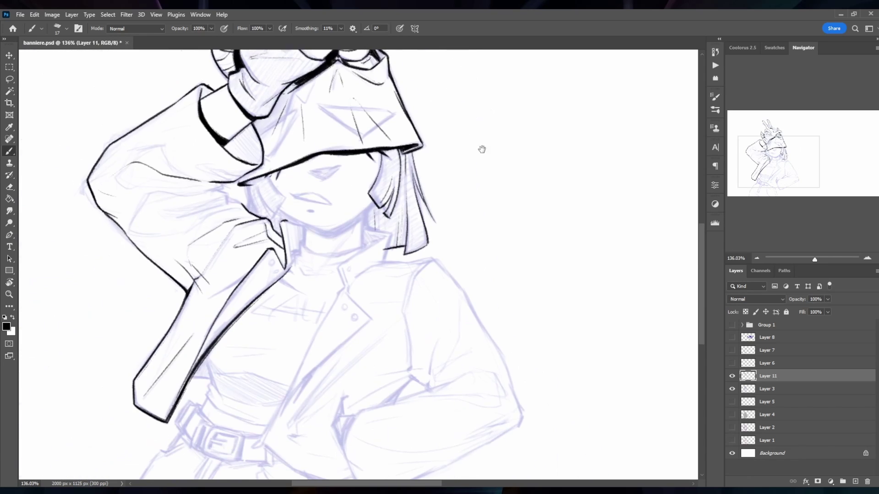
# Ink the outer hair wisp, the hair lock beside the raised arm and the jawline.
pyautogui.moveTo(412, 151); pyautogui.dragTo(432, 218)
pyautogui.scroll(2, 268, 205)
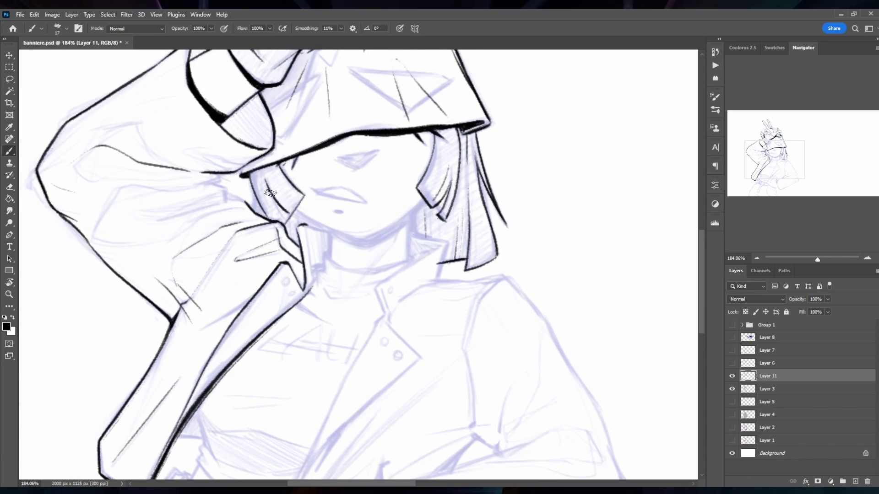
pyautogui.moveTo(512, 98); pyautogui.dragTo(480, 189)
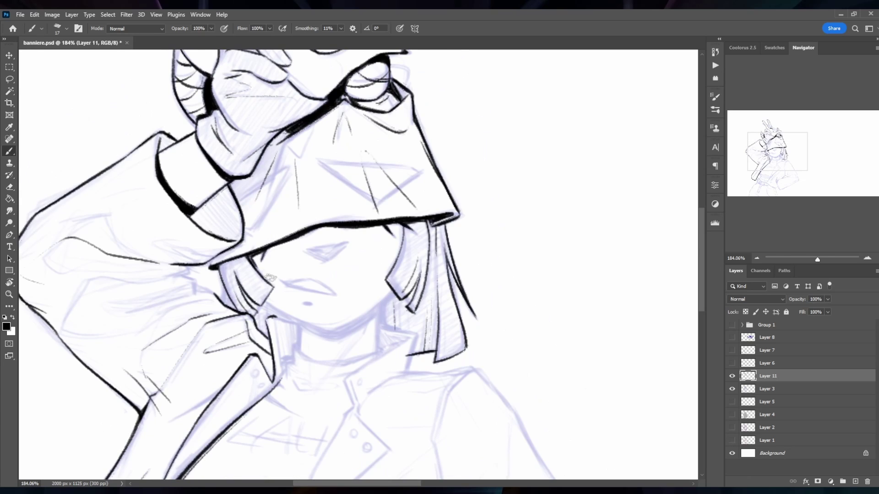
pyautogui.moveTo(431, 223); pyautogui.dragTo(421, 290)
pyautogui.moveTo(332, 330); pyautogui.dragTo(176, 278)
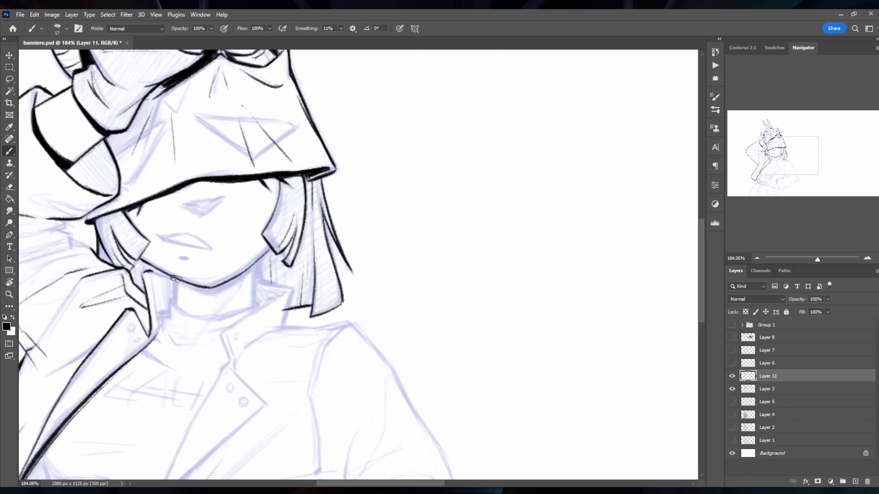
# Ink the nose, the mouth and the small mark below the lips, along with the neck line.
pyautogui.scroll(1, 206, 288)
pyautogui.moveTo(239, 192); pyautogui.dragTo(273, 183)
pyautogui.moveTo(197, 215)
pyautogui.mouseDown()
pyautogui.moveTo(272, 239)
pyautogui.moveTo(264, 231)
pyautogui.mouseUp()
pyautogui.scroll(-2, 321, 274)
pyautogui.scroll(2, 333, 406)
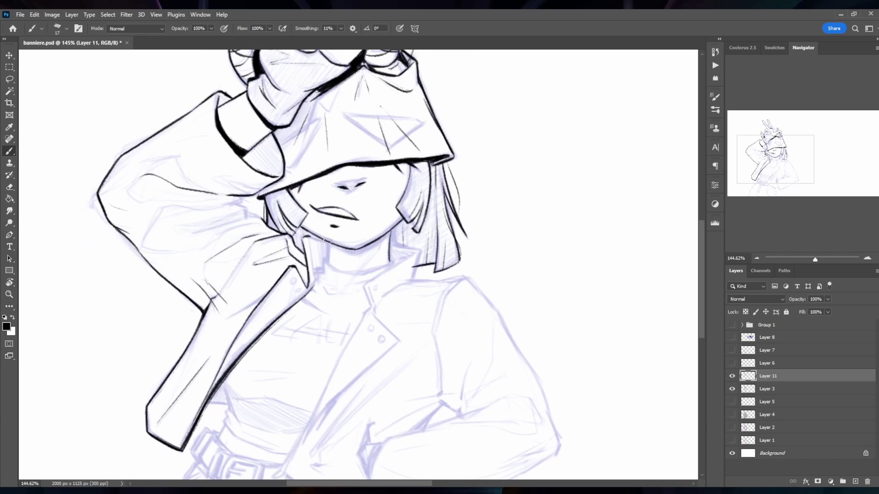
# Thicken the shadow under the jaw and ink the jacket's raised collar around the neck.
pyautogui.moveTo(435, 303); pyautogui.dragTo(365, 289)
pyautogui.moveTo(233, 219); pyautogui.dragTo(271, 226)
pyautogui.moveTo(320, 197); pyautogui.dragTo(268, 228)
pyautogui.moveTo(321, 196); pyautogui.dragTo(247, 279)
pyautogui.scroll(-2, 320, 229)
pyautogui.scroll(3, 321, 229)
pyautogui.moveTo(429, 231)
pyautogui.mouseDown()
pyautogui.moveTo(407, 270)
pyautogui.moveTo(448, 329)
pyautogui.mouseUp()
pyautogui.moveTo(435, 300); pyautogui.dragTo(413, 345)
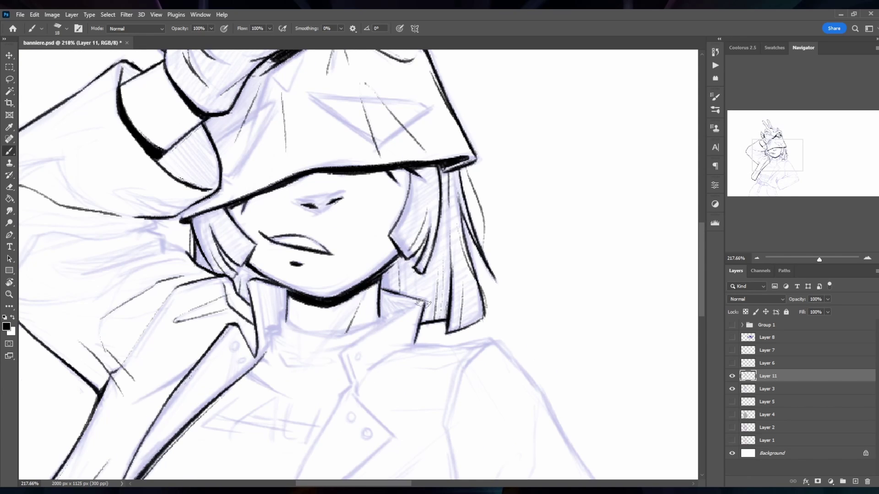
# Ink the jacket's front opening edge and the turtleneck collar with its folds.
pyautogui.scroll(-5, 412, 316)
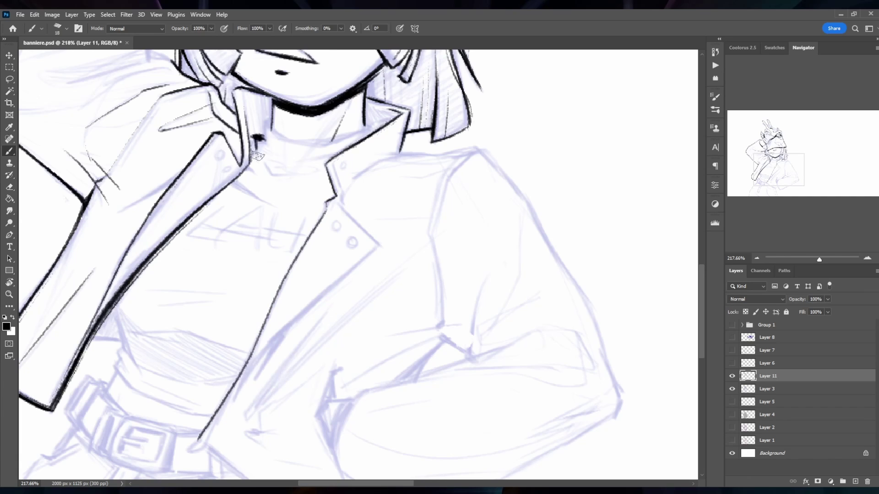
pyautogui.moveTo(325, 137); pyautogui.dragTo(347, 210)
pyautogui.moveTo(399, 191); pyautogui.dragTo(476, 95)
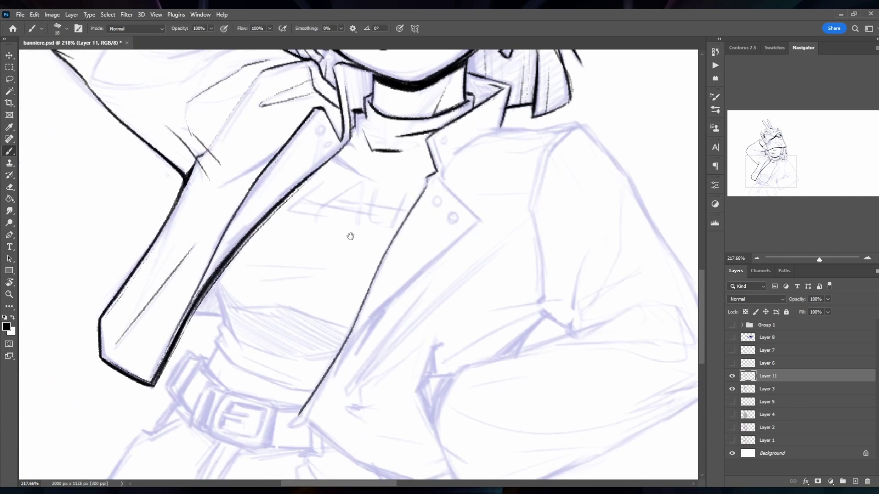
pyautogui.moveTo(337, 160); pyautogui.dragTo(387, 188)
# Ink the shirt's chest folds, its hem and the waist layers below, undoing the last two strokes.
pyautogui.moveTo(188, 314); pyautogui.dragTo(224, 316)
pyautogui.moveTo(215, 285)
pyautogui.mouseDown()
pyautogui.moveTo(240, 344)
pyautogui.moveTo(339, 362)
pyautogui.mouseUp()
pyautogui.moveTo(216, 283); pyautogui.dragTo(356, 330)
pyautogui.moveTo(237, 377)
pyautogui.mouseDown()
pyautogui.moveTo(249, 231)
pyautogui.moveTo(184, 253)
pyautogui.mouseUp()
pyautogui.hotkey('ctrl', 'z')
pyautogui.hotkey('ctrl', 'z')
# Ink the belt's upper edge, side loop and rectangular buckle at the waist.
pyautogui.moveTo(216, 220); pyautogui.dragTo(242, 252)
pyautogui.moveTo(205, 221); pyautogui.dragTo(194, 269)
pyautogui.moveTo(214, 223); pyautogui.dragTo(260, 264)
pyautogui.moveTo(230, 241); pyautogui.dragTo(281, 258)
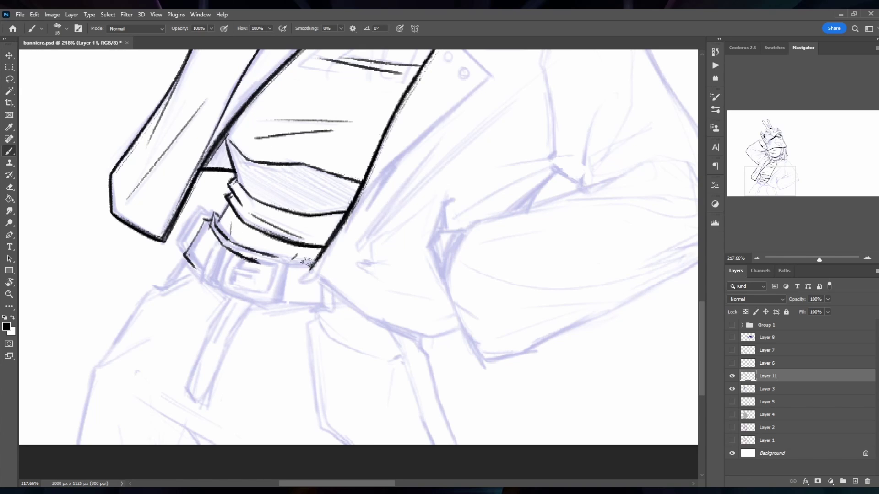
pyautogui.scroll(-5, 287, 257)
pyautogui.scroll(3, 246, 316)
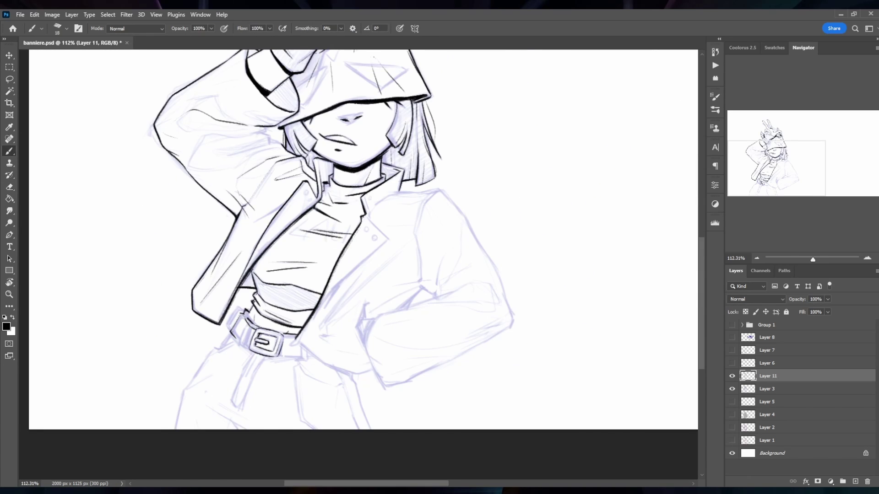
# Ink the trousers' outer hip and leg contour, and complete the belt's side loop and far end.
pyautogui.scroll(1, 310, 355)
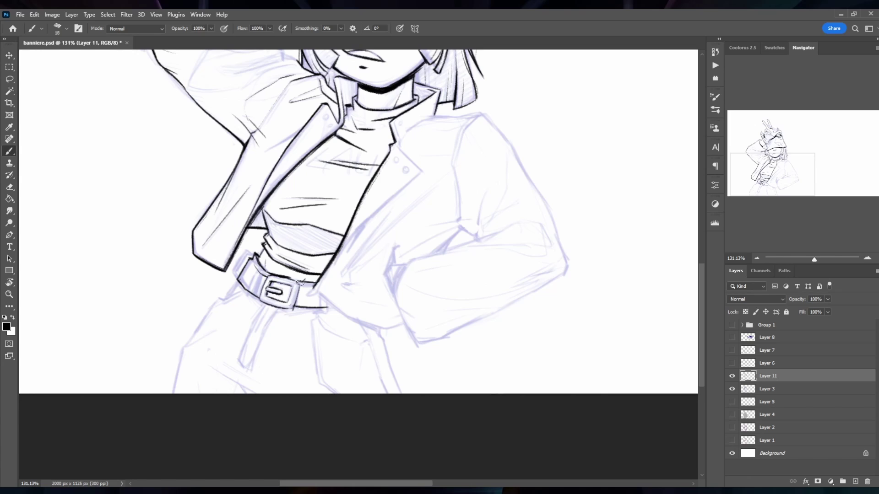
pyautogui.moveTo(252, 253); pyautogui.dragTo(185, 346)
pyautogui.moveTo(186, 346); pyautogui.dragTo(171, 393)
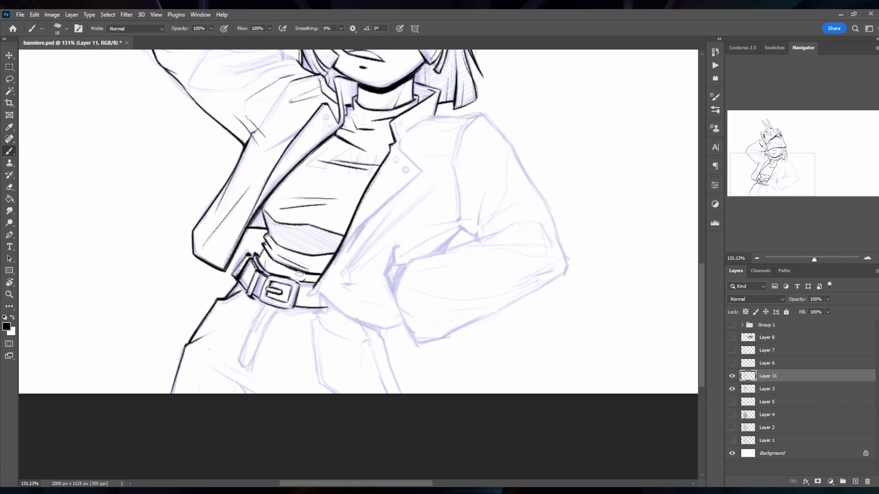
pyautogui.scroll(2, 273, 256)
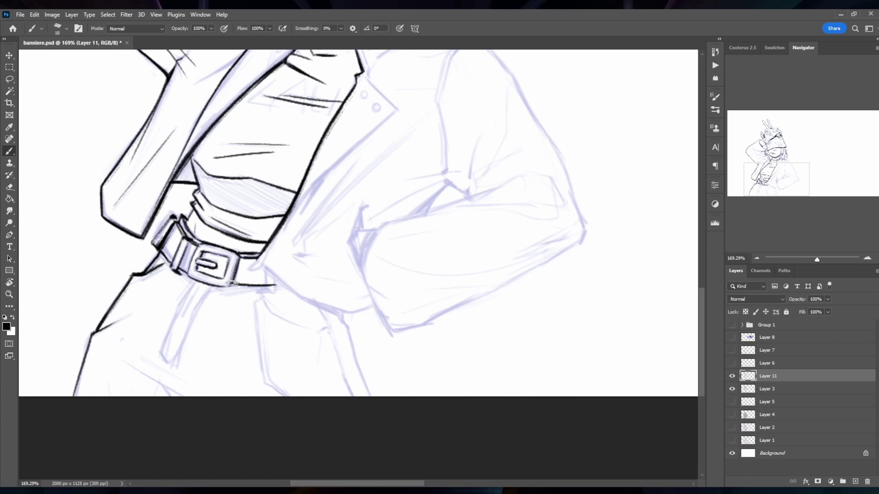
pyautogui.moveTo(279, 272); pyautogui.dragTo(254, 356)
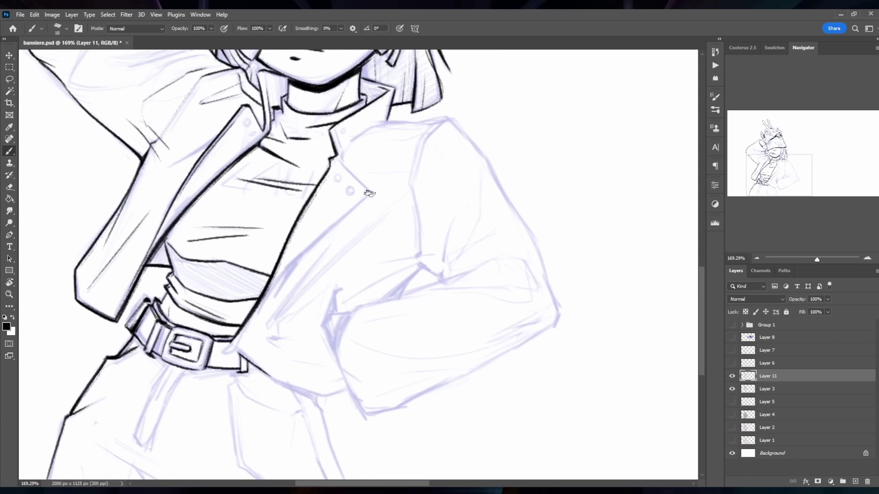
# Ink the jacket lapel's lower edge and the front hem, and blacken the gap behind the opposite jacket panel.
pyautogui.moveTo(371, 192)
pyautogui.mouseDown()
pyautogui.moveTo(279, 275)
pyautogui.moveTo(254, 318)
pyautogui.mouseUp()
pyautogui.moveTo(247, 361); pyautogui.dragTo(326, 394)
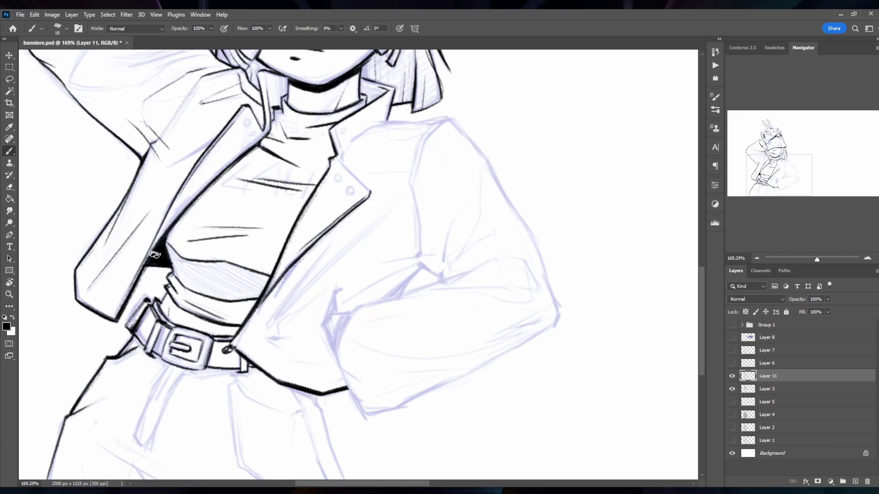
pyautogui.scroll(-4, 446, 189)
pyautogui.scroll(4, 410, 226)
pyautogui.scroll(-5, 412, 256)
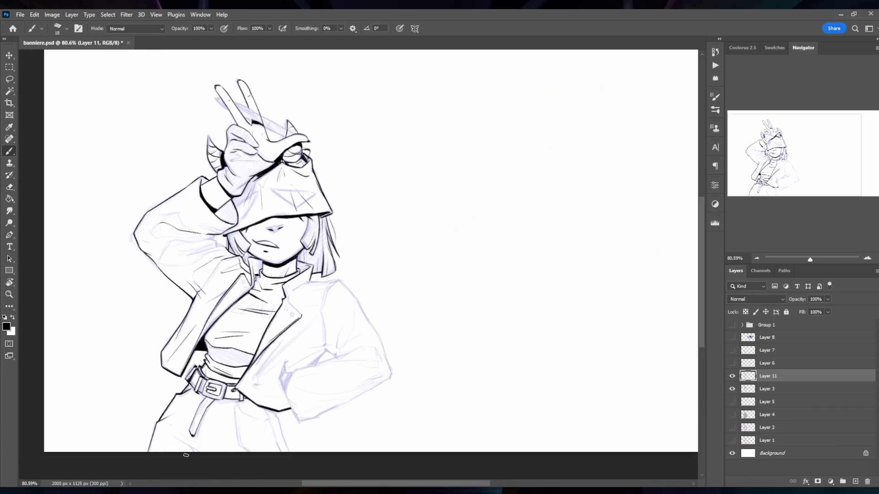
# Ink the outline of the bent arm's sleeve from the shoulder around the elbow to the cuff at the hip.
pyautogui.scroll(3, 415, 320)
pyautogui.moveTo(440, 240); pyautogui.dragTo(275, 320)
pyautogui.moveTo(491, 302); pyautogui.dragTo(308, 386)
pyautogui.moveTo(276, 321); pyautogui.dragTo(293, 369)
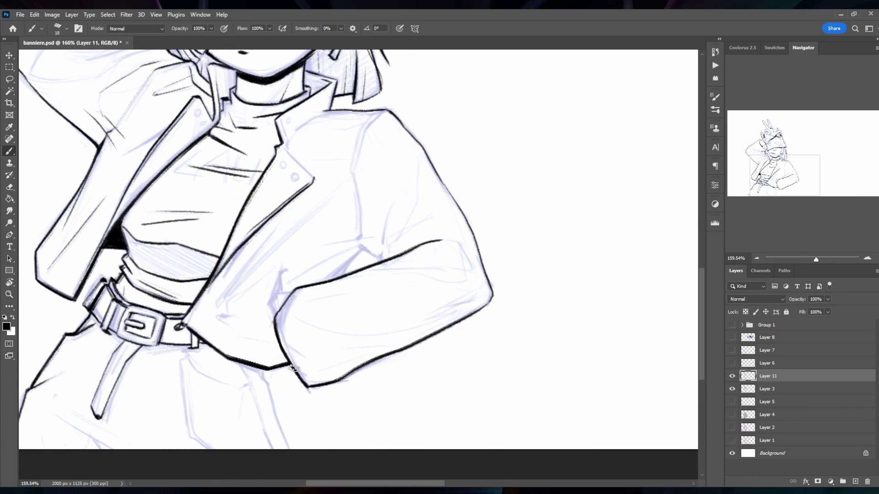
# Ink fold lines on the jacket front, armpit and bent sleeve, and blacken the shadow gaps beside the forearm and hem.
pyautogui.moveTo(344, 182); pyautogui.dragTo(207, 313)
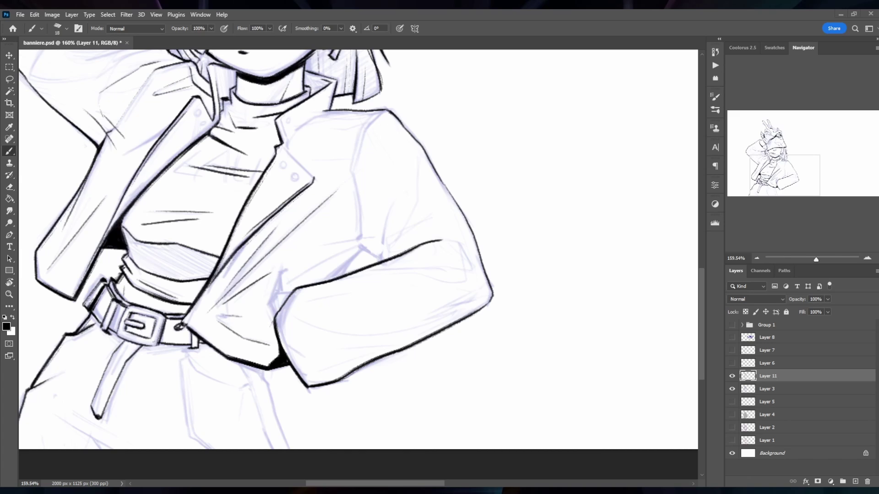
pyautogui.scroll(1, 393, 192)
pyautogui.moveTo(405, 182); pyautogui.dragTo(401, 289)
pyautogui.moveTo(348, 303); pyautogui.dragTo(446, 281)
pyautogui.moveTo(480, 270); pyautogui.dragTo(437, 282)
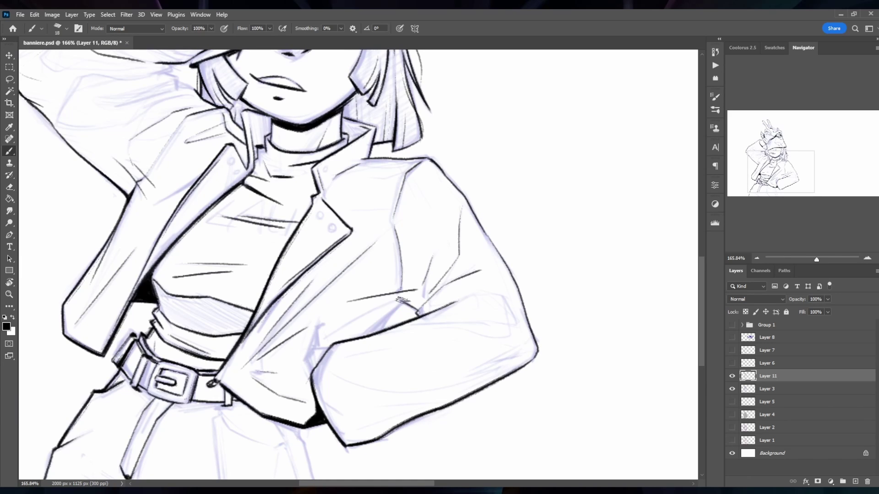
pyautogui.moveTo(527, 356); pyautogui.dragTo(369, 385)
pyautogui.moveTo(433, 410); pyautogui.dragTo(372, 429)
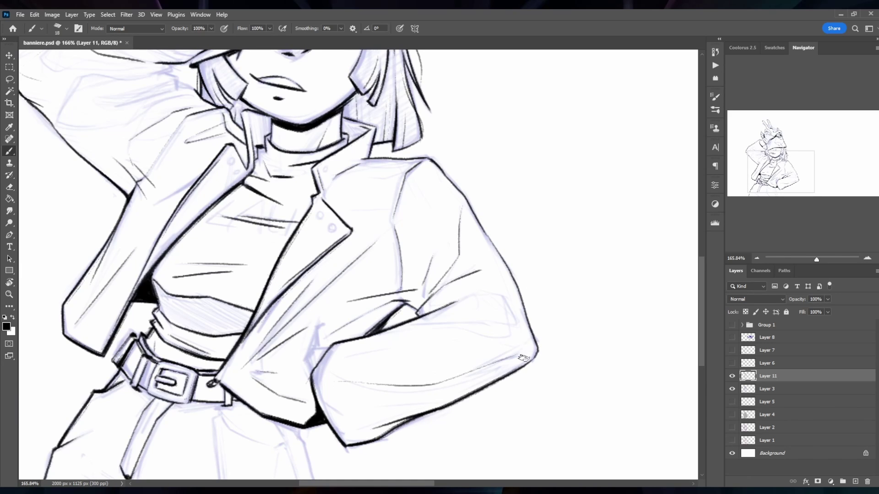
# Ink the trousers' pocket, side seam, far leg contour and creases below the belt.
pyautogui.scroll(3, 336, 398)
pyautogui.moveTo(325, 277)
pyautogui.mouseDown()
pyautogui.moveTo(300, 316)
pyautogui.moveTo(316, 316)
pyautogui.moveTo(375, 263)
pyautogui.moveTo(348, 167)
pyautogui.moveTo(376, 251)
pyautogui.mouseUp()
pyautogui.moveTo(270, 305); pyautogui.dragTo(348, 316)
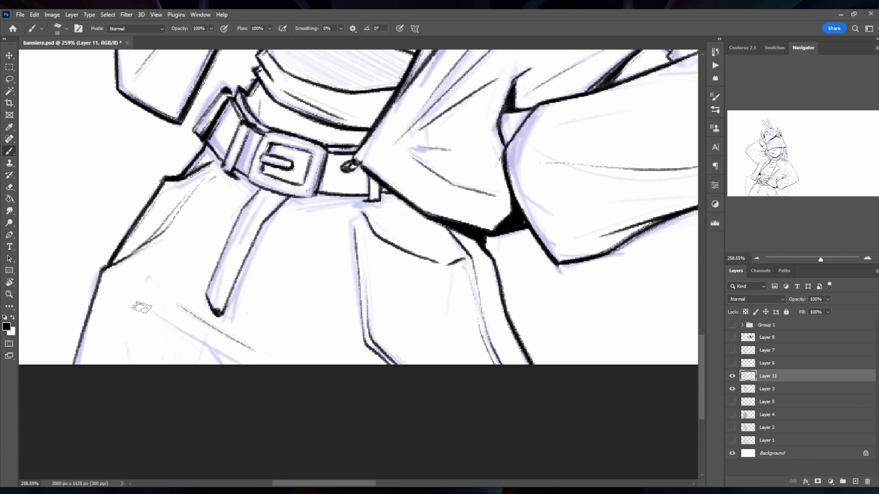
# Thicken the shadow under the belt's lower edge and outline the belt's back loop with a 15 px brush.
pyautogui.press('[')
pyautogui.moveTo(227, 171)
pyautogui.mouseDown()
pyautogui.moveTo(277, 193)
pyautogui.moveTo(382, 198)
pyautogui.mouseUp()
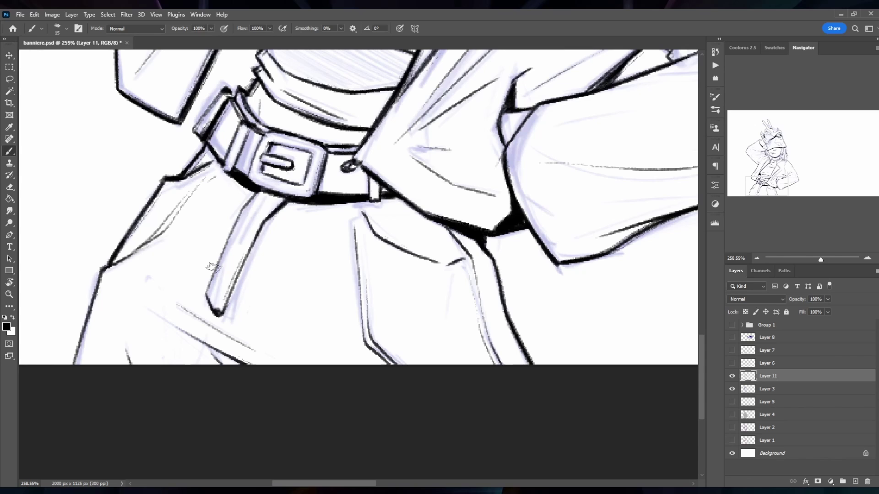
pyautogui.moveTo(196, 133); pyautogui.dragTo(225, 95)
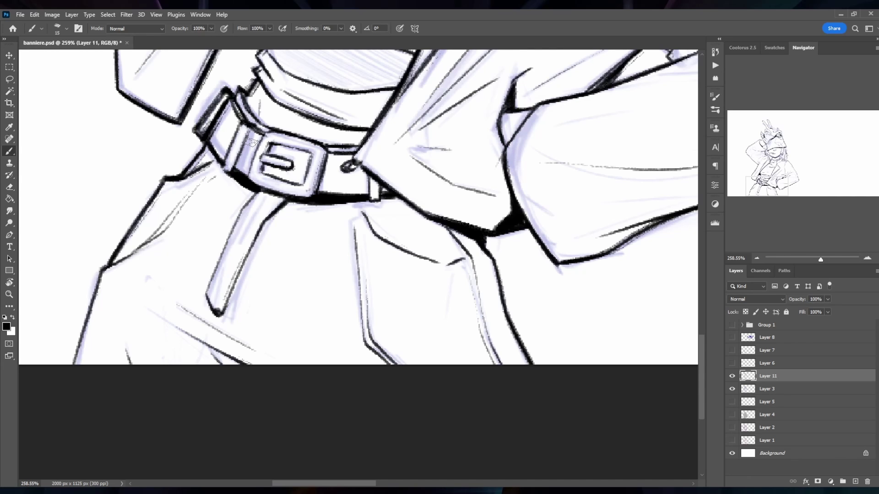
# Add fold lines to the jacket's shoulder and refine the raised sleeve's elbow contour.
pyautogui.scroll(-3, 251, 142)
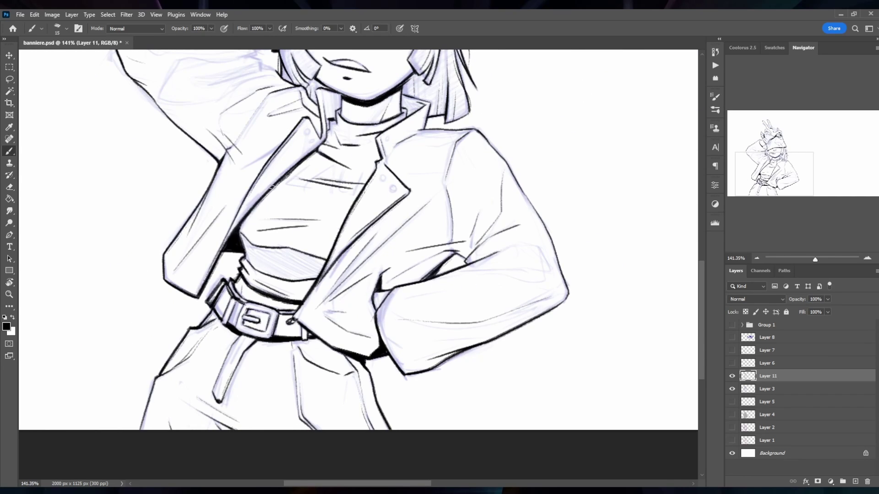
pyautogui.moveTo(553, 291); pyautogui.dragTo(467, 312)
pyautogui.moveTo(440, 270); pyautogui.dragTo(485, 385)
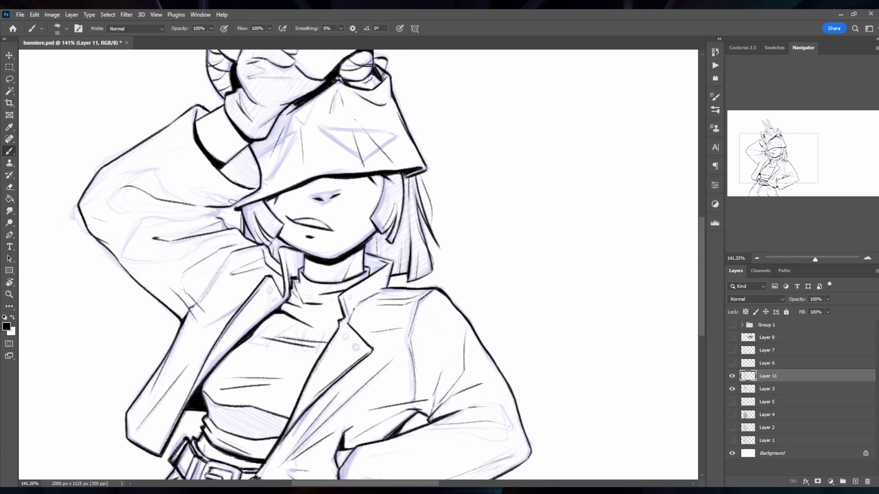
pyautogui.scroll(3, 217, 224)
pyautogui.scroll(-4, 206, 202)
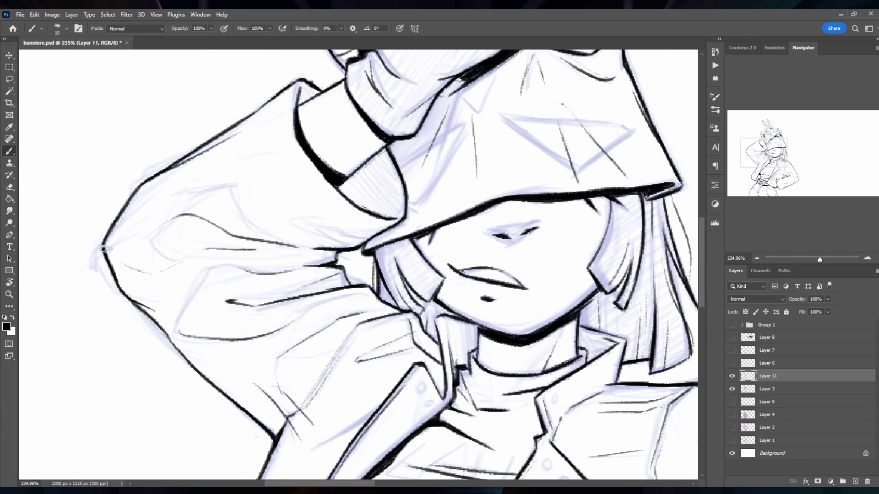
pyautogui.moveTo(541, 342); pyautogui.dragTo(449, 307)
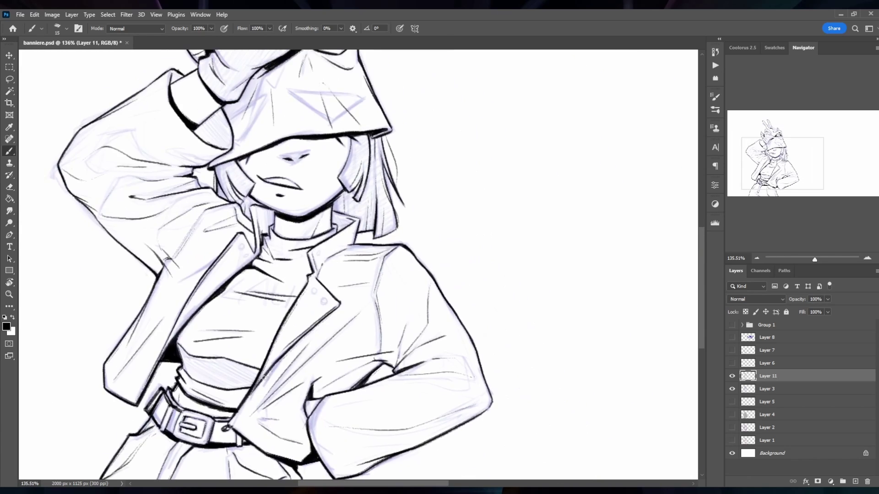
# Ink the long thin object held between the raised fingers and erase the overlapping lines.
pyautogui.scroll(-4, 448, 307)
pyautogui.scroll(5, 448, 307)
pyautogui.moveTo(200, 46); pyautogui.dragTo(203, 154)
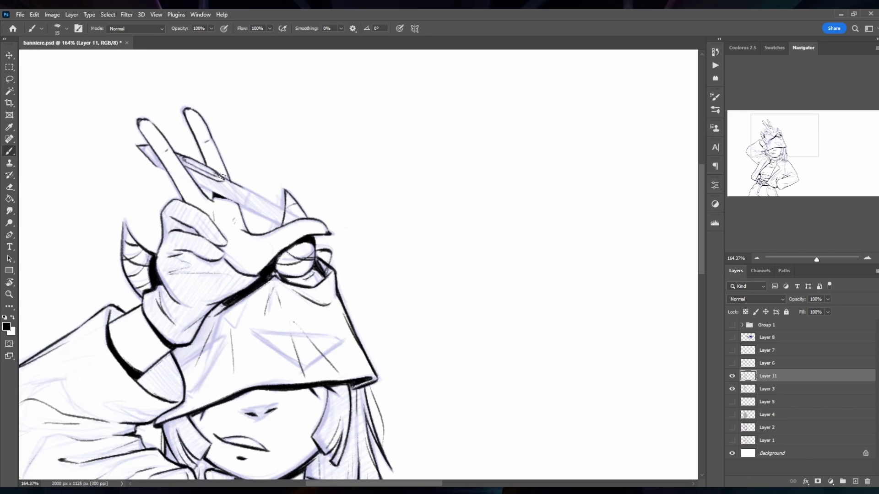
pyautogui.moveTo(221, 176); pyautogui.dragTo(166, 150)
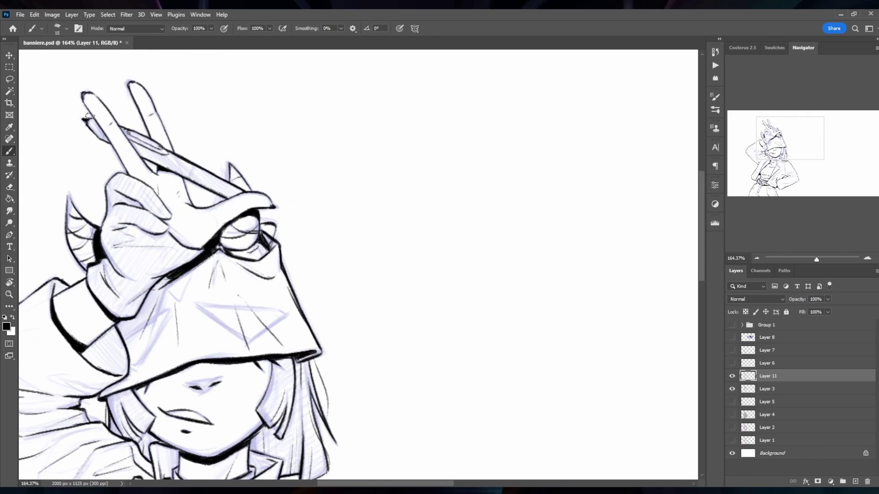
pyautogui.press('e')
pyautogui.moveTo(202, 169); pyautogui.dragTo(268, 137)
pyautogui.press('b')
# Thicken the bent sleeve's lower contour with the sketch hidden, and ink angular shapes on the hat on a new Layer 12.
pyautogui.moveTo(374, 378); pyautogui.dragTo(590, 253)
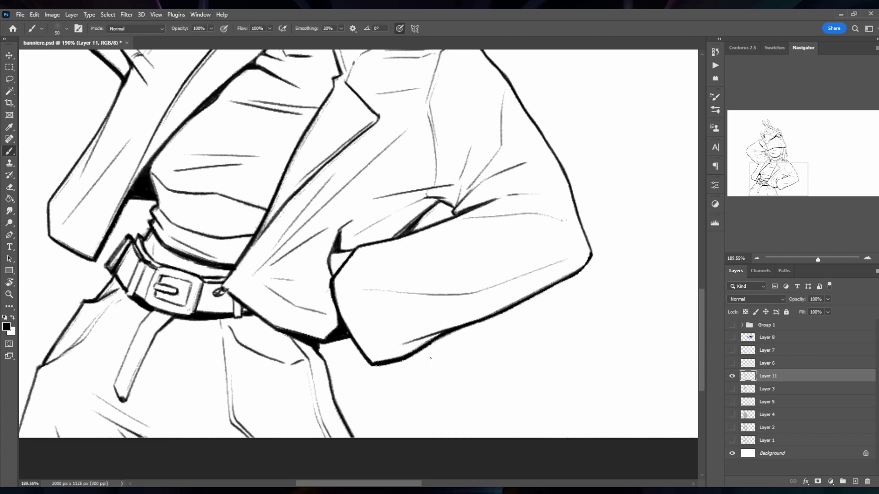
pyautogui.moveTo(327, 374); pyautogui.dragTo(268, 264)
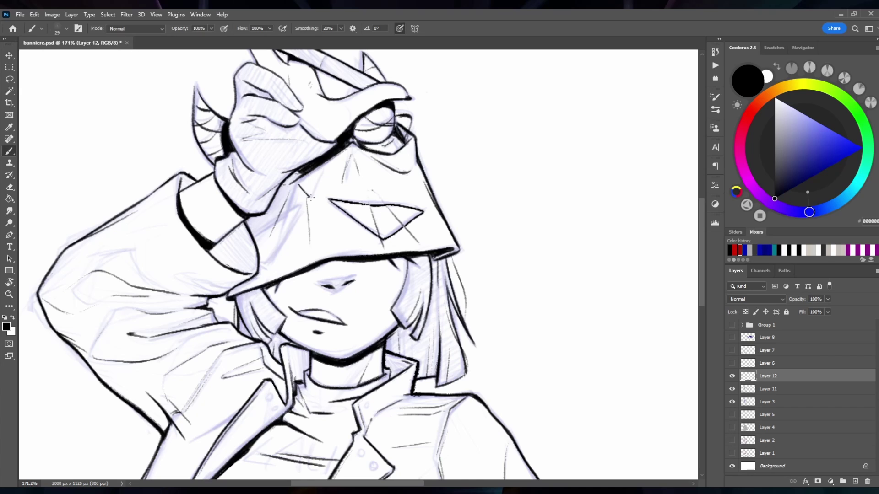
pyautogui.scroll(-5, 496, 100)
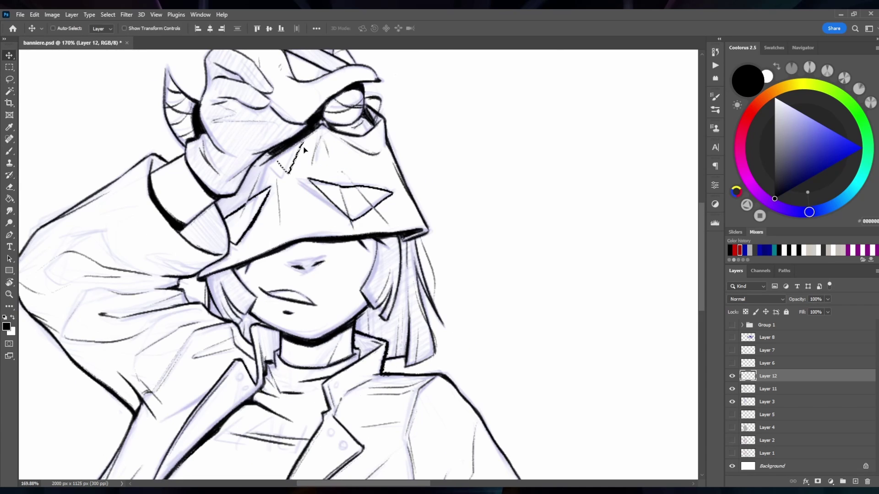
pyautogui.hotkey('ctrl', 'd')
pyautogui.press('b')
# Hatch shadows on the shirt's lower chest, face, lips and inner collar on a new Layer 13.
pyautogui.hotkey('alt', '[')
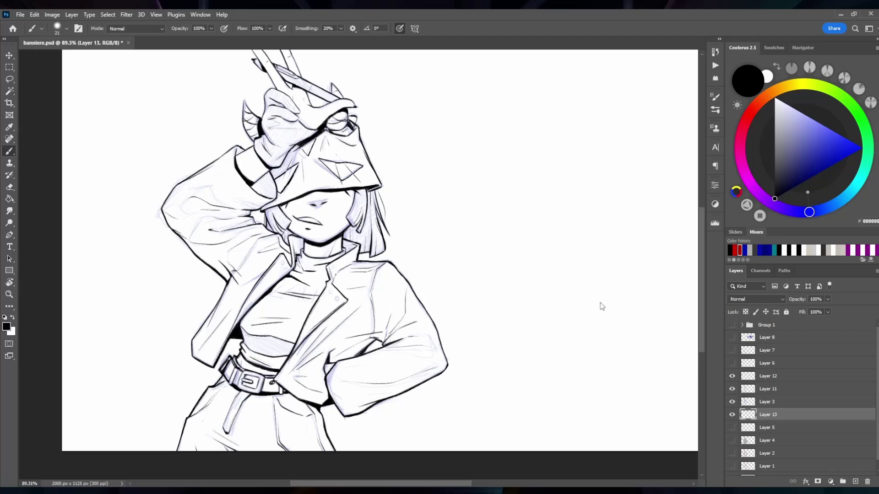
pyautogui.scroll(5, 600, 307)
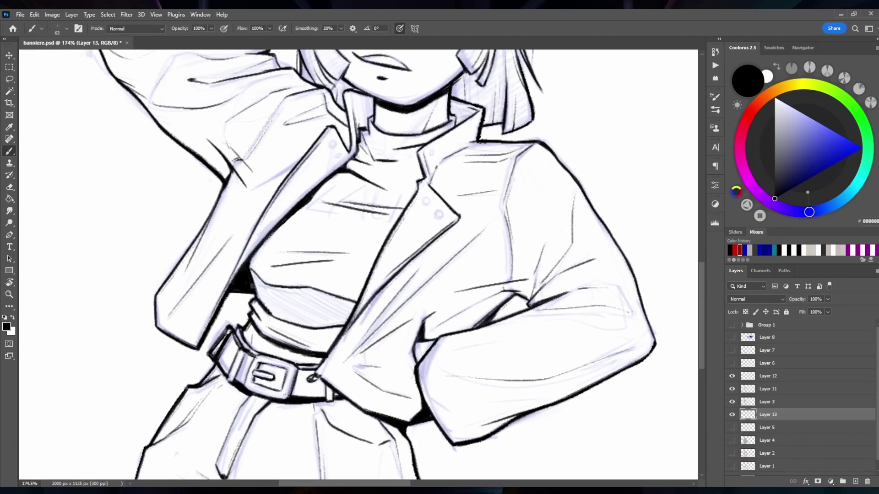
pyautogui.moveTo(256, 279); pyautogui.dragTo(347, 323)
pyautogui.moveTo(402, 60); pyautogui.dragTo(294, 237)
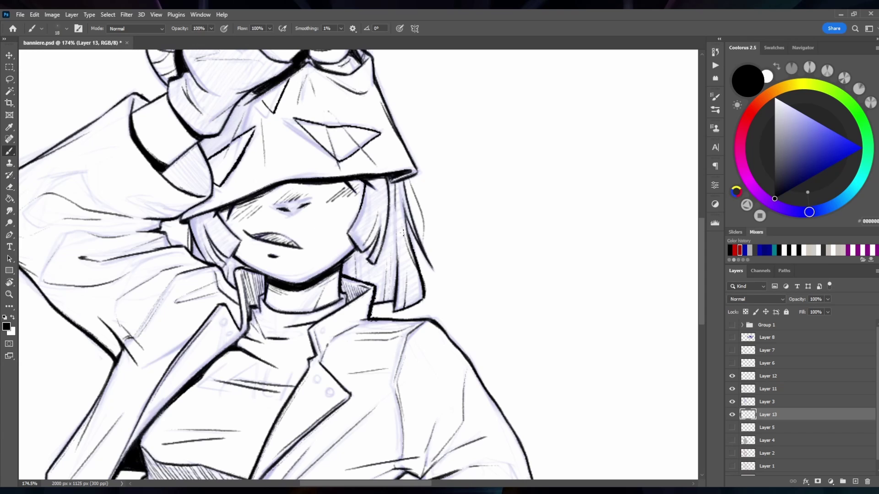
# Move Layer 13 above the Layer 3 sketch and hatch the raised cuff's inside and the hat's shadow beside the hand.
pyautogui.scroll(-1, 403, 233)
pyautogui.moveTo(320, 183); pyautogui.dragTo(348, 293)
pyautogui.hotkey('ctrl', ']')
pyautogui.moveTo(182, 225)
pyautogui.mouseDown()
pyautogui.moveTo(214, 279)
pyautogui.moveTo(247, 300)
pyautogui.moveTo(188, 138)
pyautogui.moveTo(178, 162)
pyautogui.mouseUp()
pyautogui.press('e')
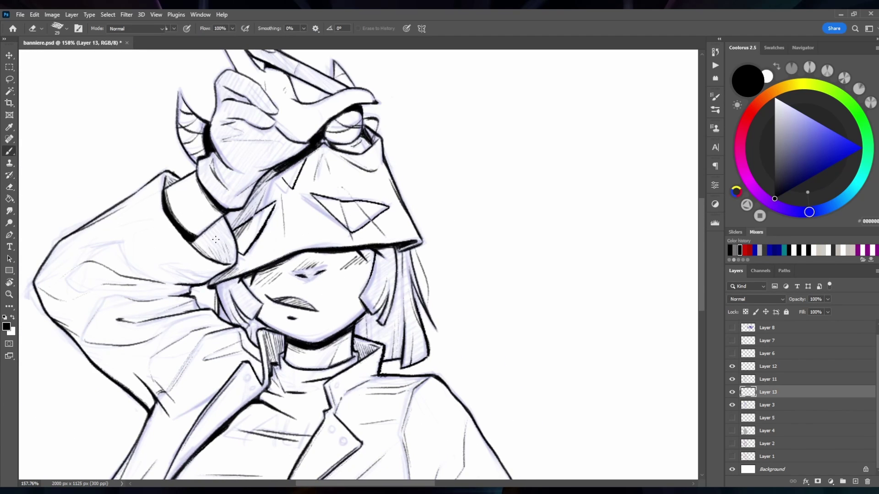
pyautogui.press('b')
pyautogui.moveTo(197, 232)
pyautogui.mouseDown()
pyautogui.moveTo(233, 264)
pyautogui.moveTo(227, 238)
pyautogui.mouseUp()
pyautogui.moveTo(176, 201)
pyautogui.mouseDown()
pyautogui.moveTo(206, 241)
pyautogui.moveTo(200, 216)
pyautogui.mouseUp()
pyautogui.hotkey('ctrl', 'z')
pyautogui.moveTo(234, 222); pyautogui.dragTo(260, 238)
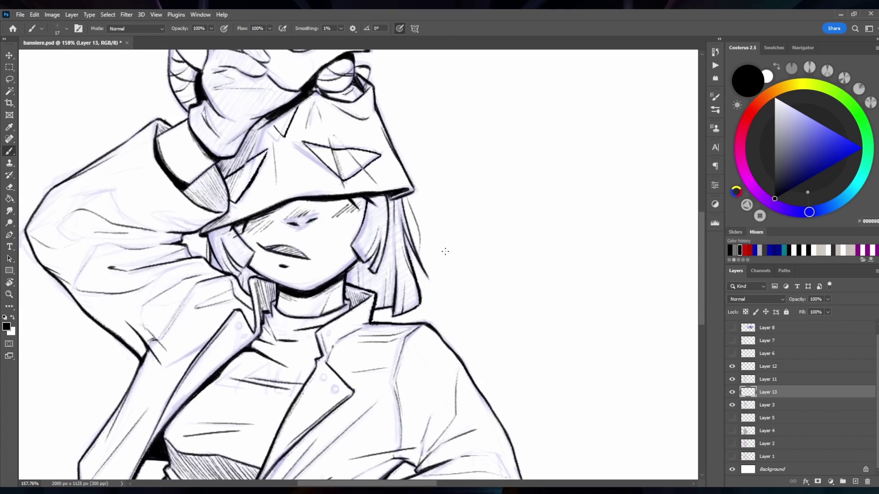
# Switch to the Eraser on Layer 11 and hide the Layer 3 sketch.
pyautogui.scroll(-3, 445, 251)
pyautogui.press('e')
pyautogui.click(768, 379)
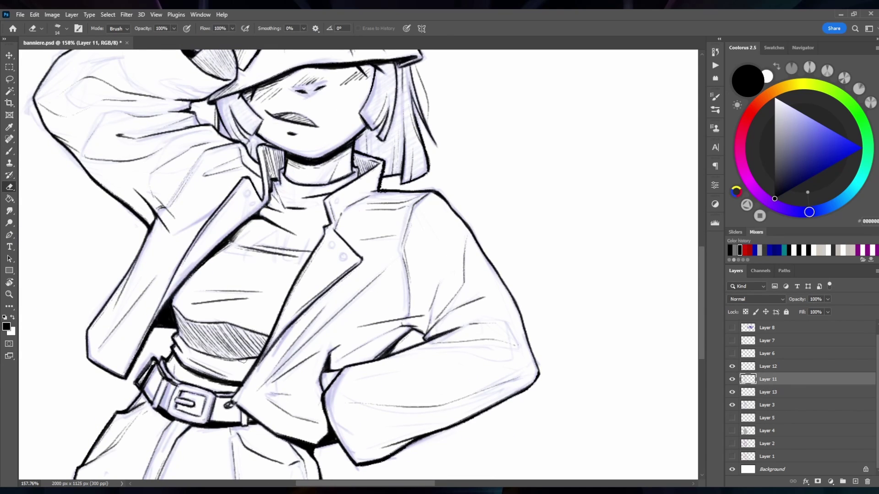
pyautogui.scroll(-3, 310, 355)
pyautogui.click(732, 406)
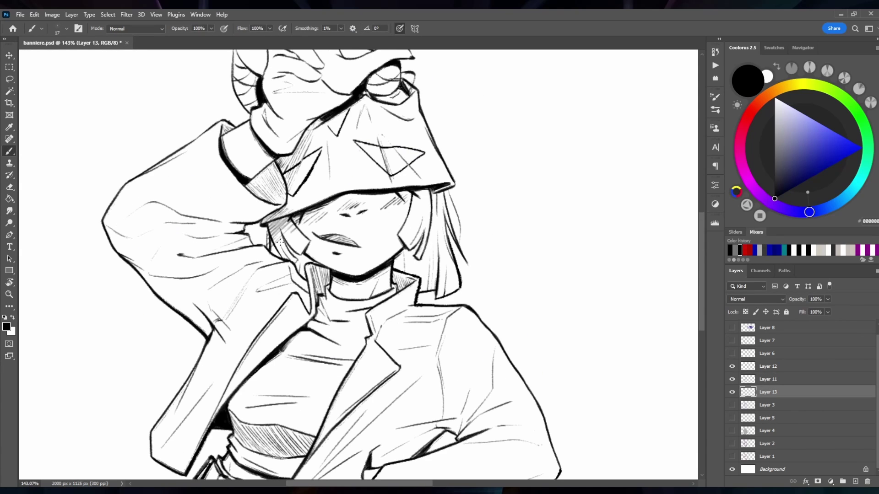
# Hatch the hair behind the neck and under the hat brim on a new Layer 14, undoing the last stroke.
pyautogui.moveTo(412, 192)
pyautogui.mouseDown()
pyautogui.moveTo(437, 225)
pyautogui.moveTo(442, 275)
pyautogui.mouseUp()
pyautogui.moveTo(458, 238); pyautogui.dragTo(419, 230)
pyautogui.moveTo(366, 201)
pyautogui.mouseDown()
pyautogui.moveTo(405, 275)
pyautogui.moveTo(382, 239)
pyautogui.mouseUp()
pyautogui.hotkey('ctrl', 'z')
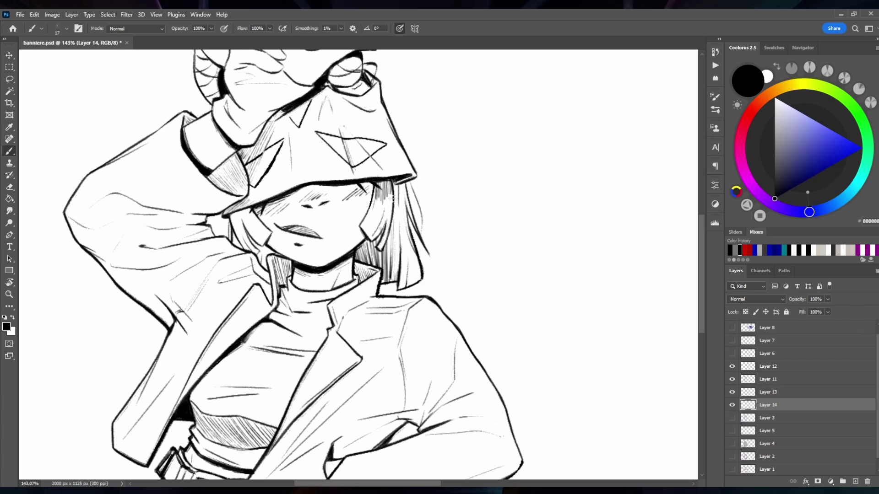
# Hatch the tips of the long hair locks and the shorter hair on the other side of the face.
pyautogui.moveTo(402, 287); pyautogui.dragTo(414, 260)
pyautogui.moveTo(396, 281); pyautogui.dragTo(393, 237)
pyautogui.moveTo(256, 215); pyautogui.dragTo(234, 241)
pyautogui.moveTo(263, 229)
pyautogui.mouseDown()
pyautogui.moveTo(255, 255)
pyautogui.moveTo(232, 247)
pyautogui.mouseUp()
pyautogui.moveTo(262, 233); pyautogui.dragTo(270, 255)
# Select the turtleneck area and fill it with halftone dots on Layer 14, erasing the excess.
pyautogui.scroll(-3, 329, 192)
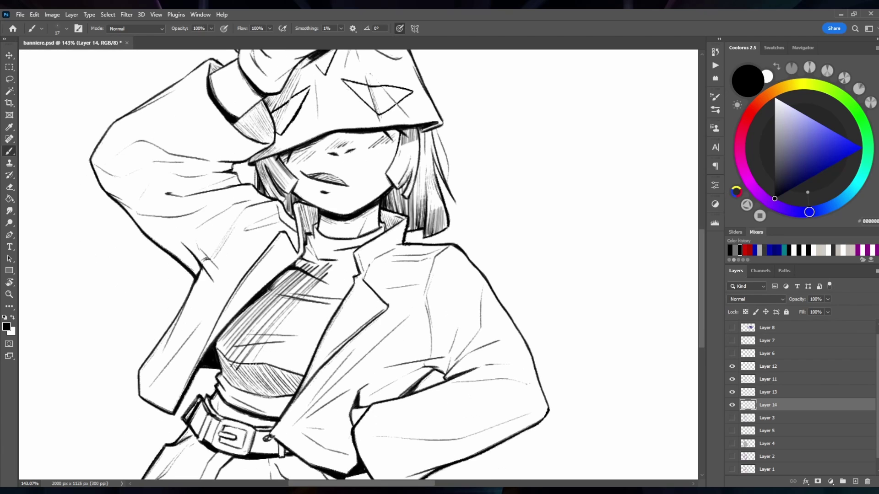
pyautogui.scroll(2, 330, 192)
pyautogui.moveTo(330, 191); pyautogui.dragTo(362, 212)
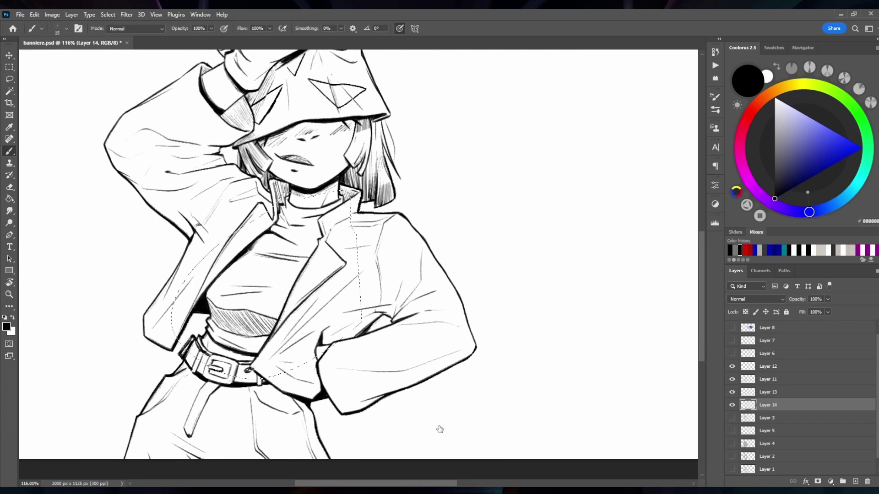
pyautogui.moveTo(238, 220)
pyautogui.mouseDown()
pyautogui.moveTo(284, 329)
pyautogui.moveTo(220, 348)
pyautogui.mouseUp()
pyautogui.press('e')
pyautogui.moveTo(321, 256)
pyautogui.mouseDown()
pyautogui.moveTo(218, 382)
pyautogui.moveTo(257, 220)
pyautogui.mouseUp()
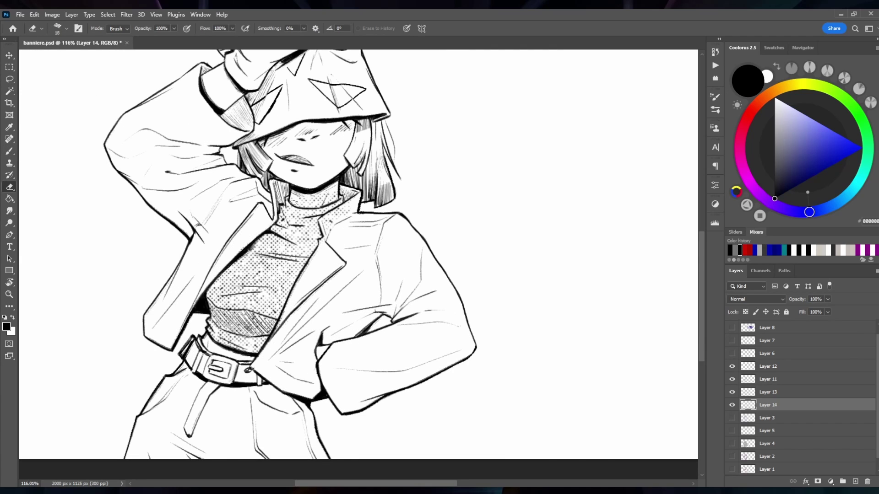
# Select the glove with the Lasso and fill it with halftone dots.
pyautogui.scroll(-2, 357, 257)
pyautogui.press('l')
pyautogui.scroll(3, 316, 183)
pyautogui.moveTo(327, 245); pyautogui.dragTo(290, 344)
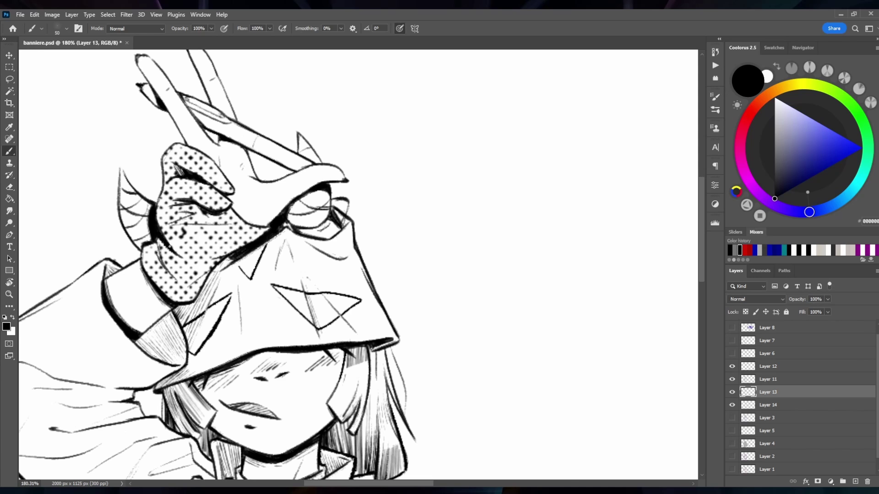
# Ink small round buttons on both jacket lapels on Layer 13.
pyautogui.moveTo(148, 279); pyautogui.dragTo(216, 149)
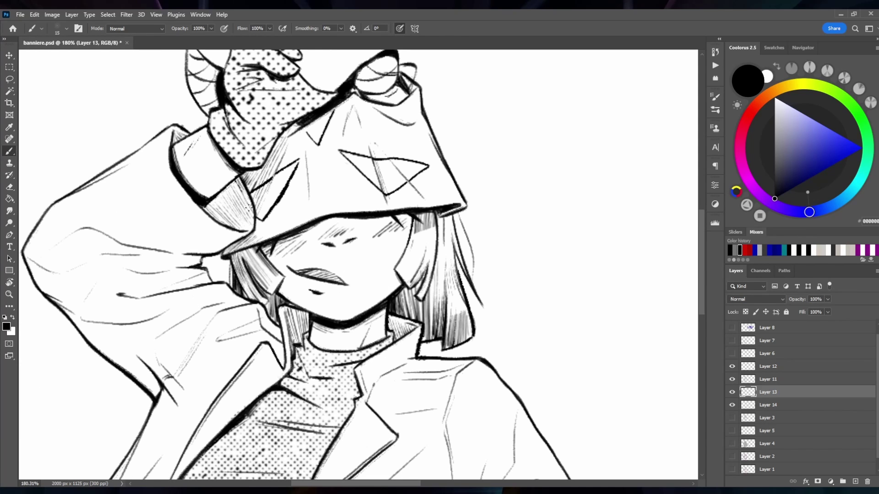
pyautogui.scroll(-6, 274, 206)
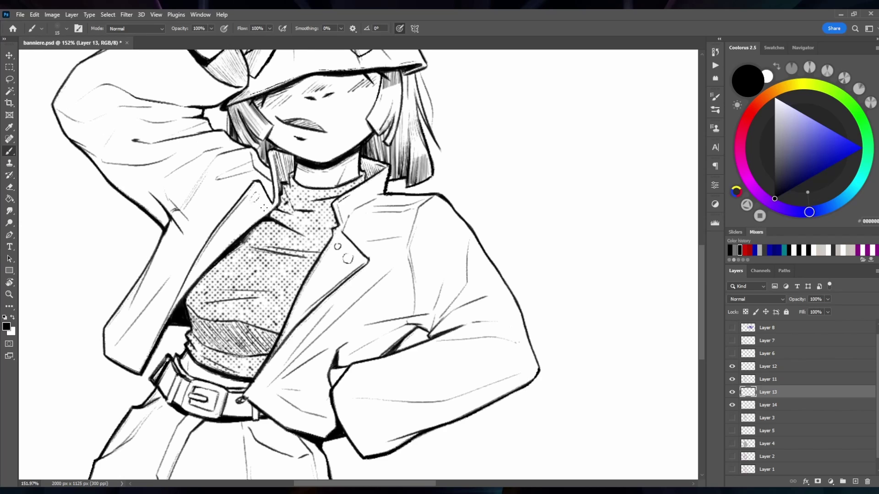
pyautogui.scroll(3, 473, 203)
# Return to Layer 14 and add denser hatching to the hair locks with a smaller brush, leaving light highlights.
pyautogui.hotkey('alt', '[')
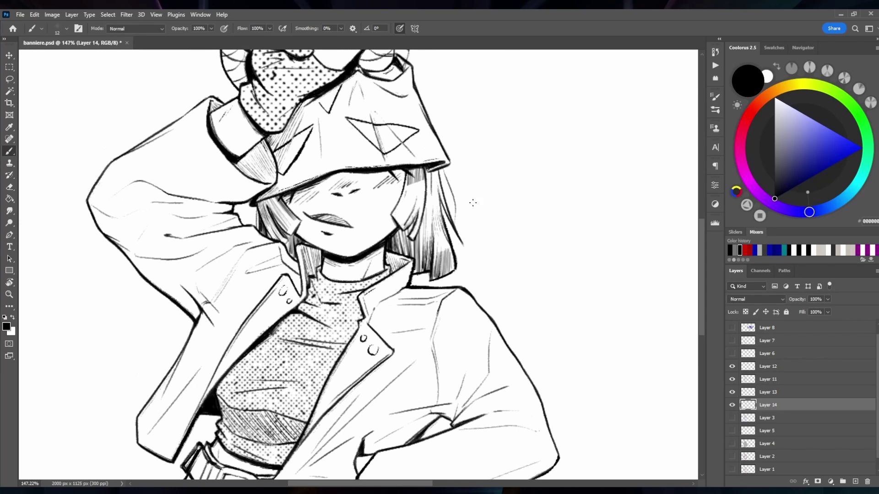
pyautogui.press('[')
pyautogui.press('[')
pyautogui.press('[')
pyautogui.press('[')
pyautogui.moveTo(436, 189); pyautogui.dragTo(445, 245)
pyautogui.scroll(2, 453, 180)
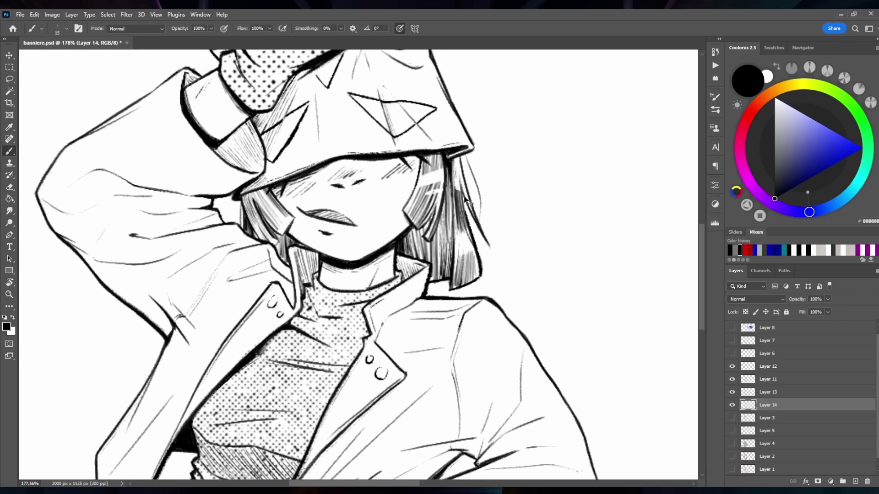
# Erase part of the hatching along the outer hair lock and return to the brush.
pyautogui.press('e')
pyautogui.moveTo(465, 187); pyautogui.dragTo(458, 235)
pyautogui.press('b')
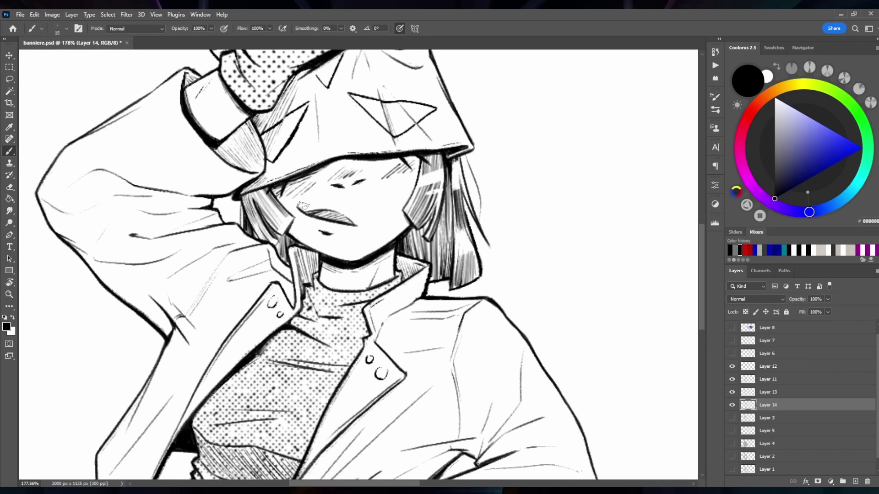
# Switch to Layer 13 and hatch over the halftone dots on the raised glove with a slightly larger brush.
pyautogui.hotkey('ctrl', '0')
pyautogui.scroll(5, 458, 183)
pyautogui.hotkey('alt', ']')
pyautogui.moveTo(389, 277); pyautogui.dragTo(316, 222)
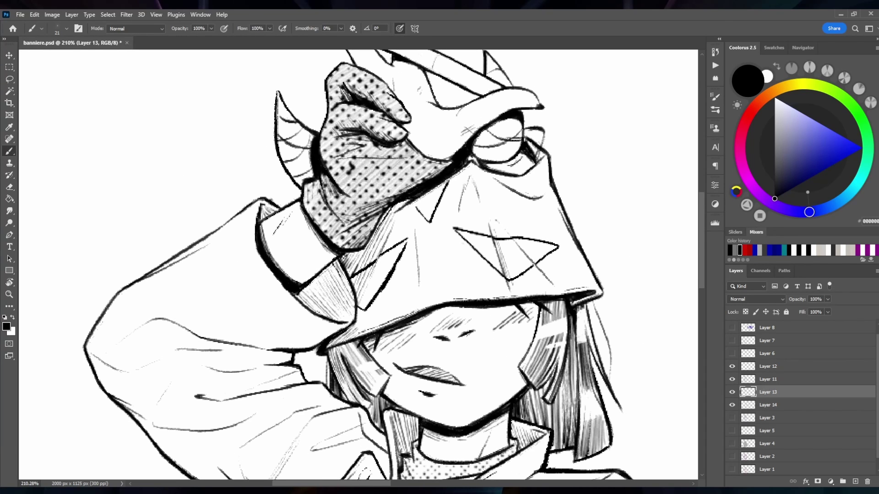
pyautogui.hotkey('ctrl', '0')
pyautogui.scroll(5, 348, 183)
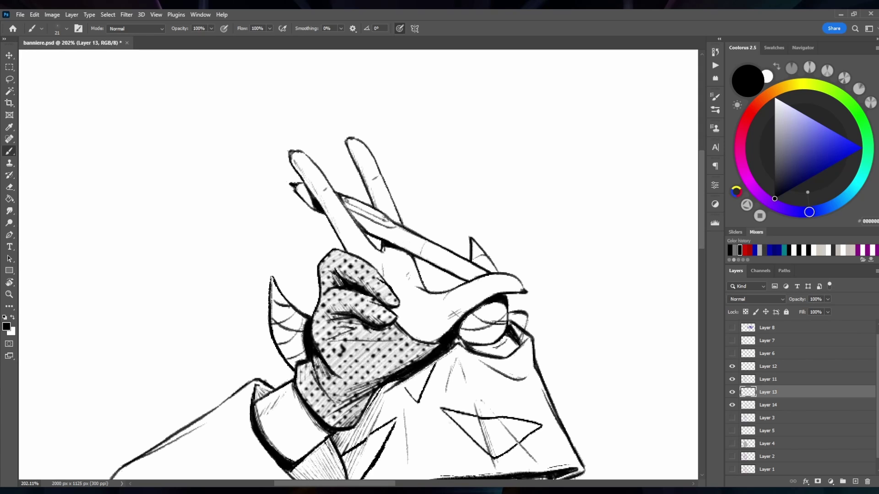
# Shade the belt on both sides of the buckle with fine diagonal hatching on Layer 13.
pyautogui.hotkey('ctrl', '0')
pyautogui.scroll(5, 281, 275)
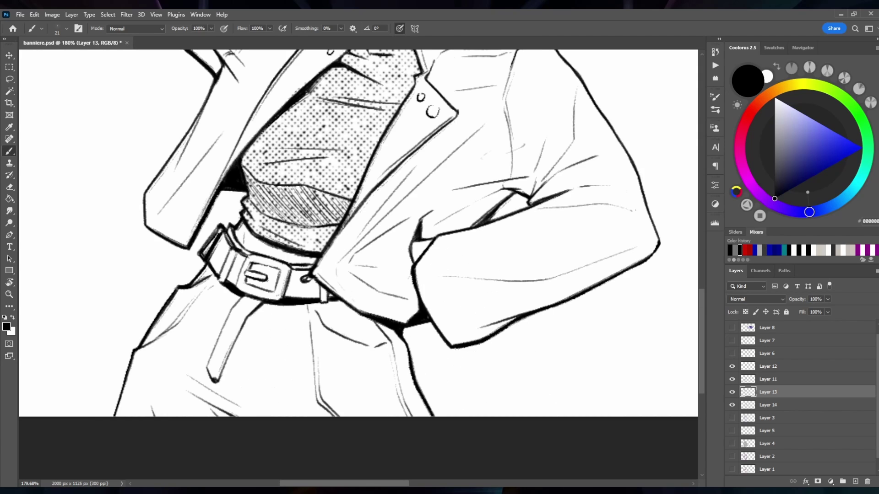
pyautogui.moveTo(281, 275); pyautogui.dragTo(326, 198)
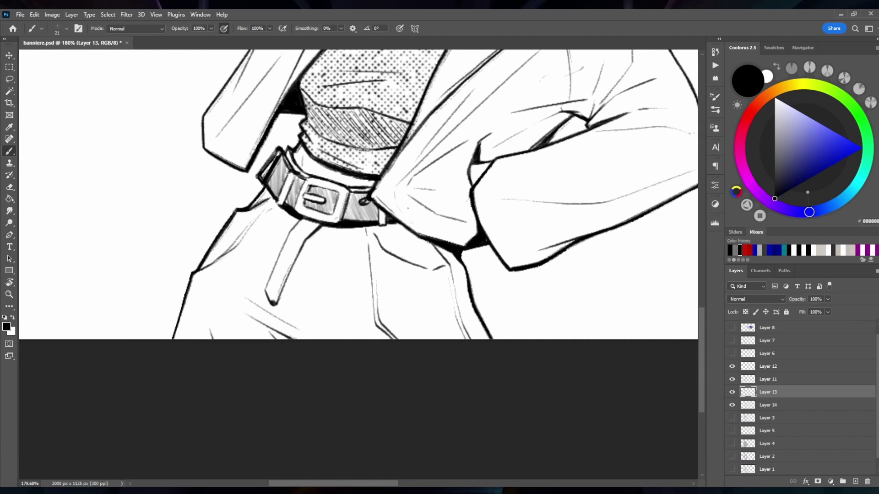
pyautogui.hotkey('ctrl', '0')
pyautogui.scroll(5, 329, 347)
pyautogui.moveTo(329, 347); pyautogui.dragTo(290, 427)
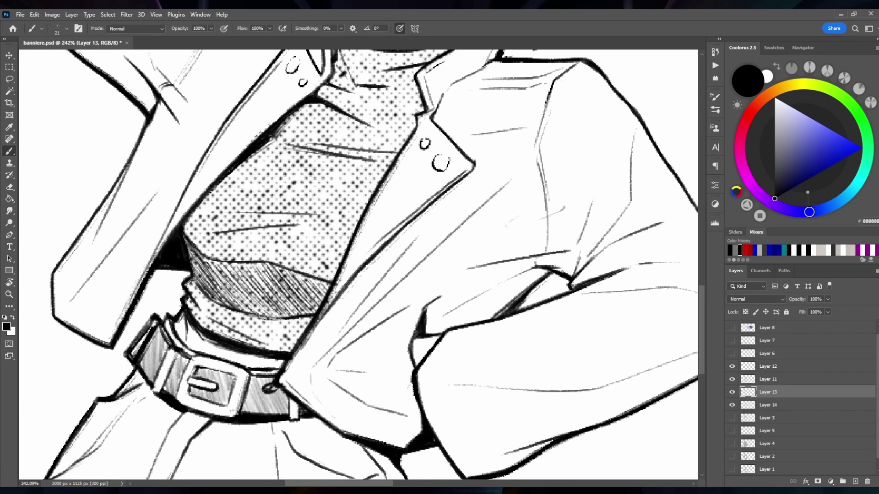
# Show the Layer 3 sketch and hatch the long strip crossing the horns and the fold in the raised sleeve.
pyautogui.moveTo(427, 220); pyautogui.dragTo(490, 250)
pyautogui.hotkey('ctrl', '0')
pyautogui.scroll(4, 443, 232)
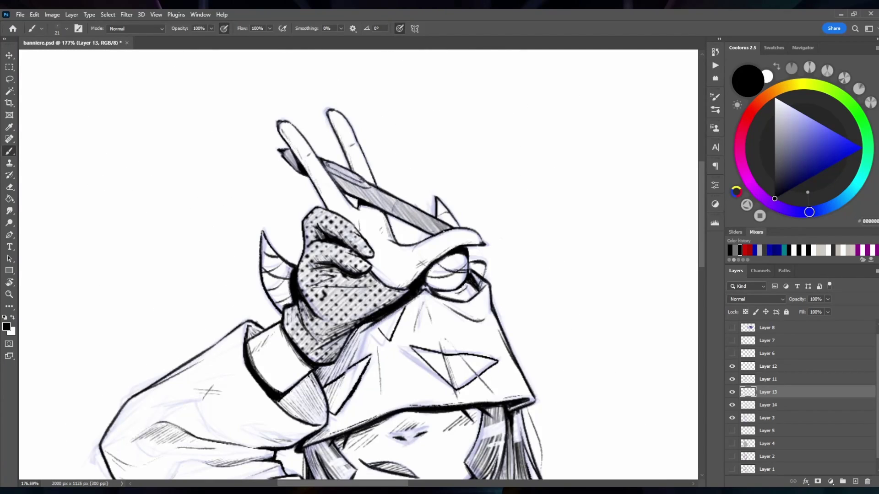
pyautogui.scroll(-2, 453, 204)
pyautogui.hotkey('ctrl', '0')
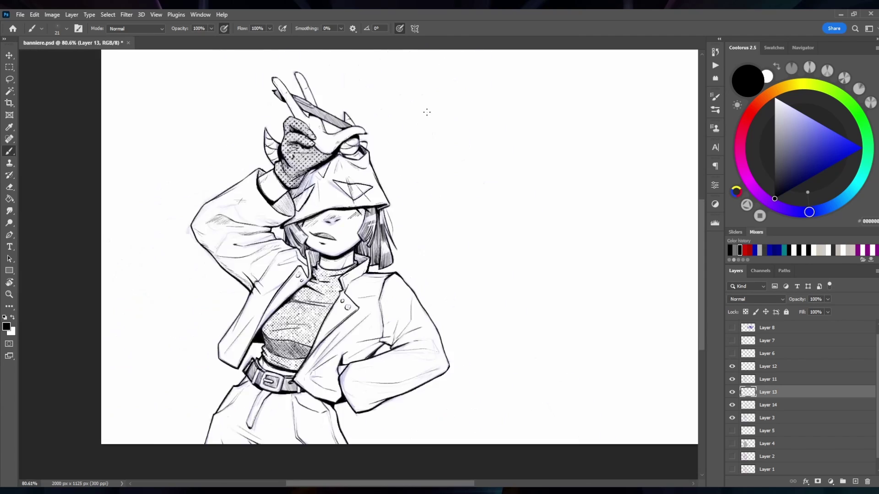
# Hatch the shadows at the armpit folds and the cuff of the bent arm's sleeve on Layer 13.
pyautogui.scroll(4, 287, 322)
pyautogui.scroll(2, 371, 310)
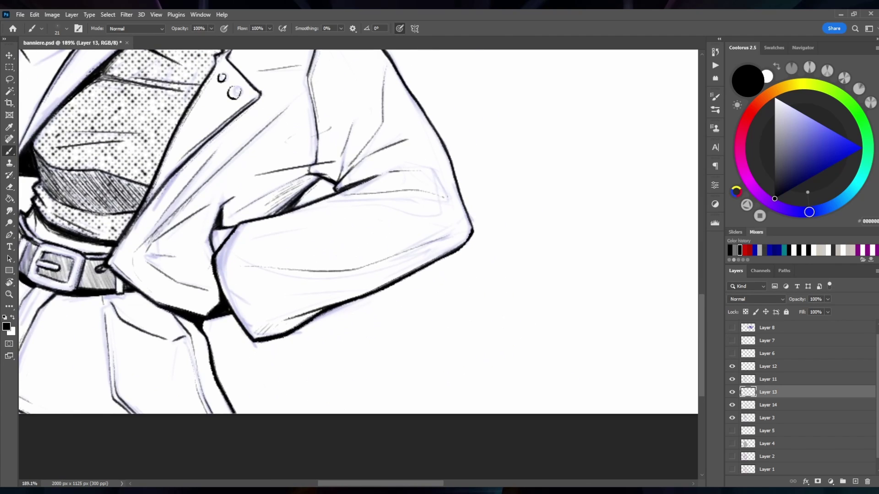
pyautogui.moveTo(428, 270); pyautogui.dragTo(406, 306)
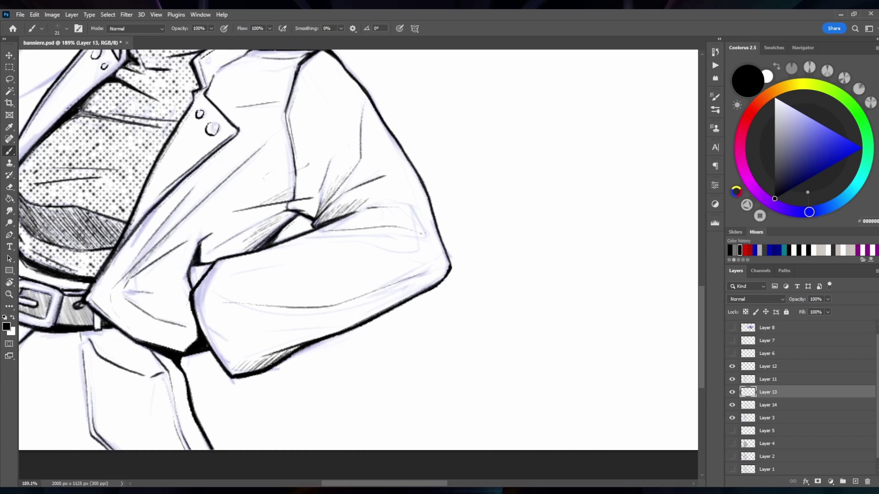
pyautogui.moveTo(455, 215); pyautogui.dragTo(538, 182)
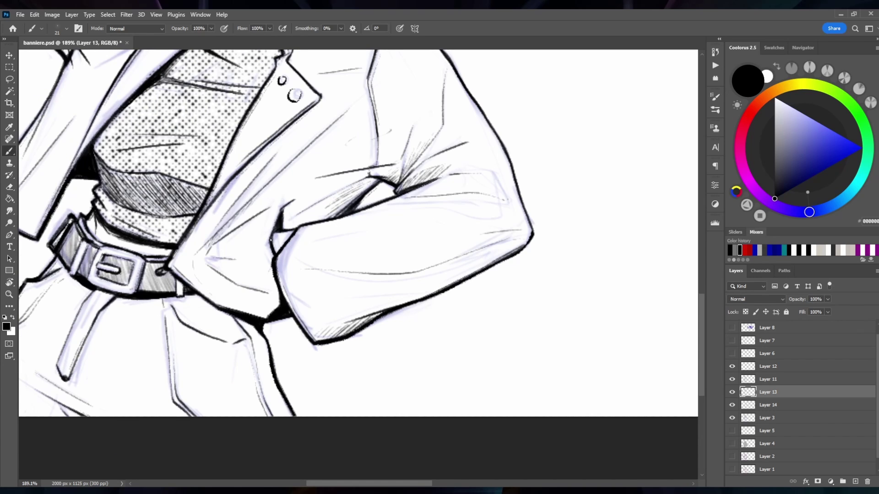
pyautogui.scroll(3, 329, 161)
pyautogui.moveTo(390, 315); pyautogui.dragTo(380, 296)
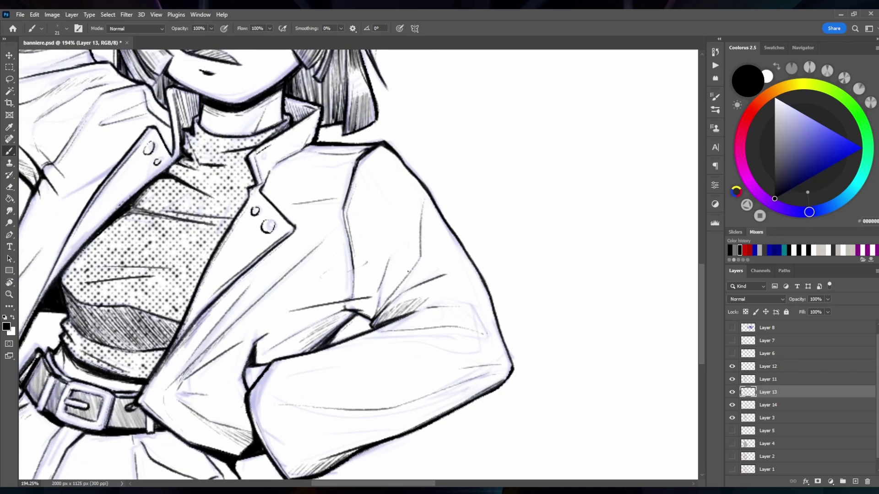
# Hide Layer 3 and fill the hat solid black on a new Layer 15 below Layer 14, with its triangle lines in white.
pyautogui.scroll(-4, 389, 190)
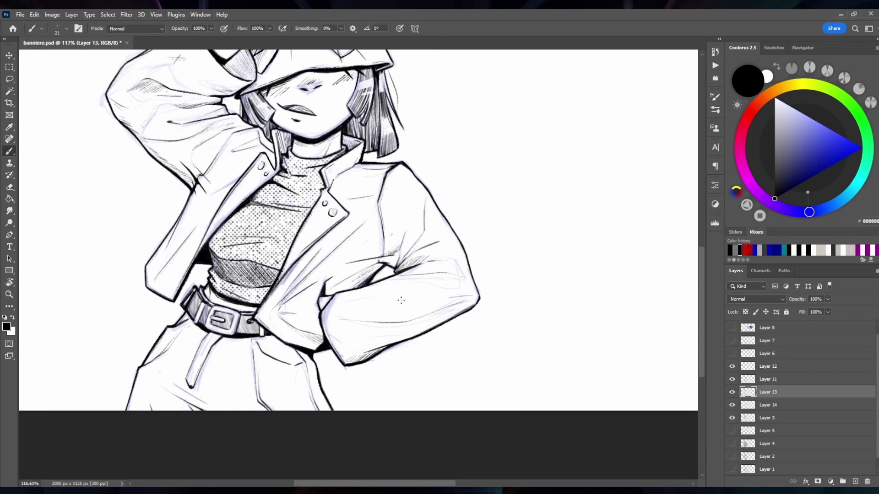
pyautogui.scroll(2, 389, 191)
pyautogui.scroll(-3, 390, 191)
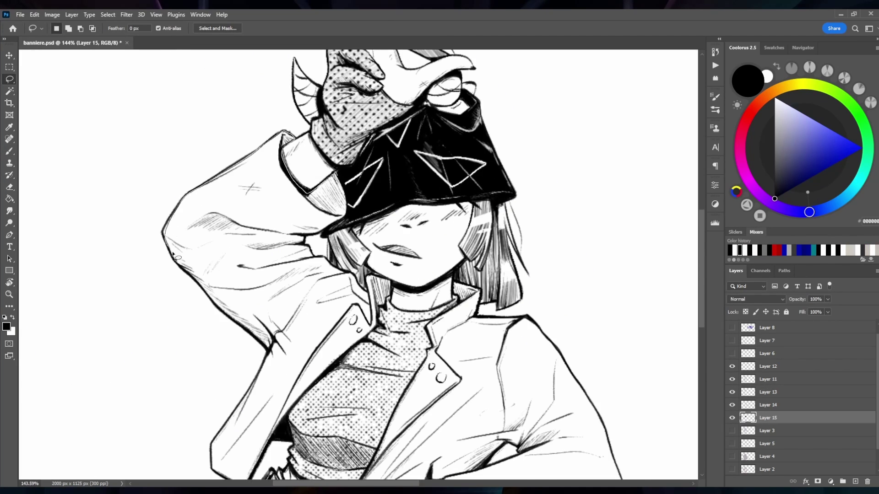
# Select the jacket half with the raised sleeve using the Lasso and fill it with black on Layer 15.
pyautogui.scroll(2, 312, 172)
pyautogui.scroll(-2, 310, 170)
pyautogui.moveTo(310, 170)
pyautogui.mouseDown()
pyautogui.moveTo(366, 320)
pyautogui.moveTo(359, 288)
pyautogui.moveTo(293, 330)
pyautogui.mouseUp()
pyautogui.scroll(2, 366, 321)
pyautogui.scroll(-1, 366, 297)
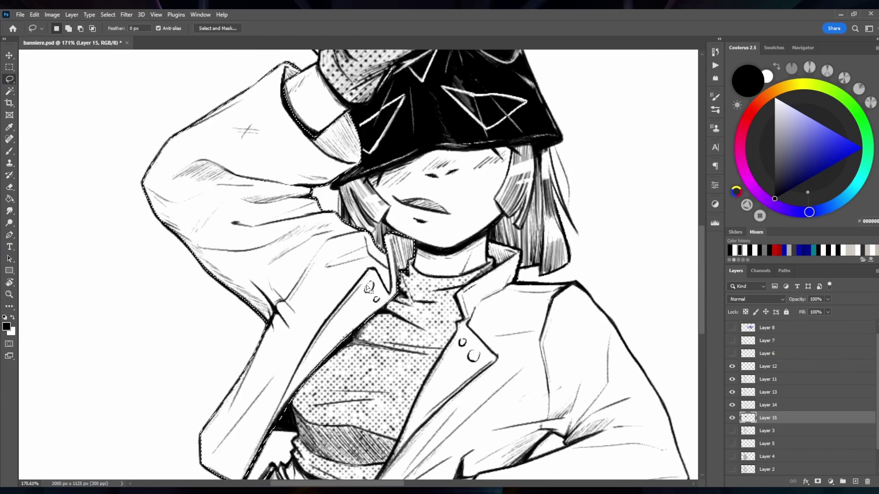
pyautogui.hotkey('alt', 'BackSpace')
# Lasso the jacket half with the bent arm, fill it with black, and clear the selection.
pyautogui.scroll(-2, 413, 269)
pyautogui.scroll(1, 426, 201)
pyautogui.moveTo(396, 208)
pyautogui.mouseDown()
pyautogui.moveTo(426, 201)
pyautogui.moveTo(503, 274)
pyautogui.moveTo(527, 316)
pyautogui.moveTo(368, 300)
pyautogui.mouseUp()
pyautogui.scroll(1, 503, 275)
pyautogui.scroll(-4, 369, 300)
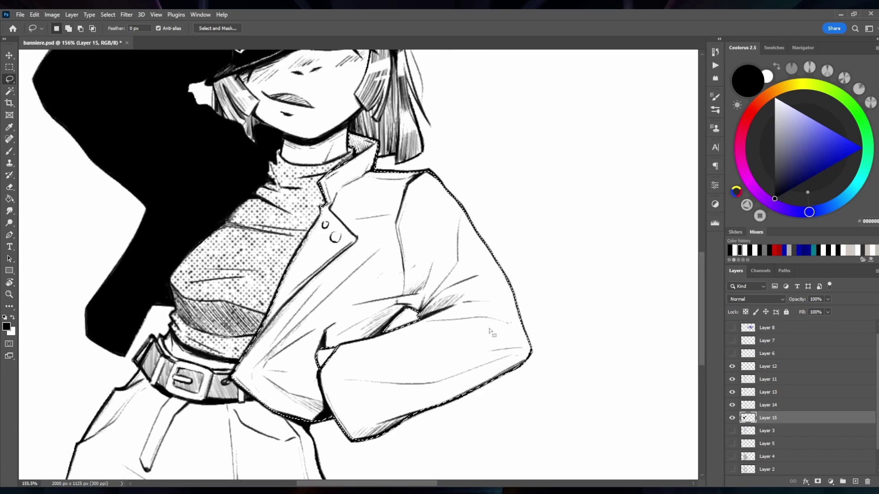
pyautogui.hotkey('alt', 'BackSpace')
pyautogui.hotkey('ctrl', 'd')
# Adjust Layer 15's opacity so the hat and jacket fill becomes dark gray beneath the line art.
pyautogui.press('b')
pyautogui.scroll(5, 275, 183)
pyautogui.scroll(-5, 344, 320)
pyautogui.moveTo(827, 299); pyautogui.dragTo(840, 313)
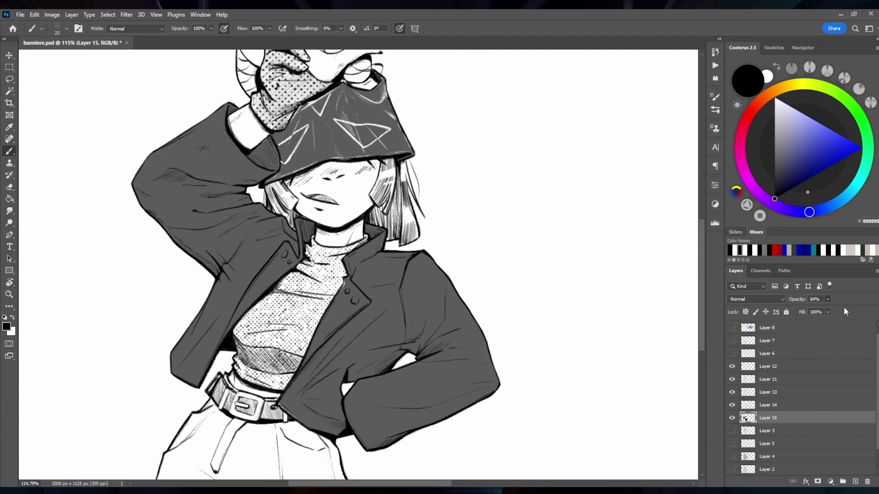
pyautogui.hotkey('ctrl', 'z')
pyautogui.scroll(3, 357, 266)
pyautogui.scroll(-1, 357, 265)
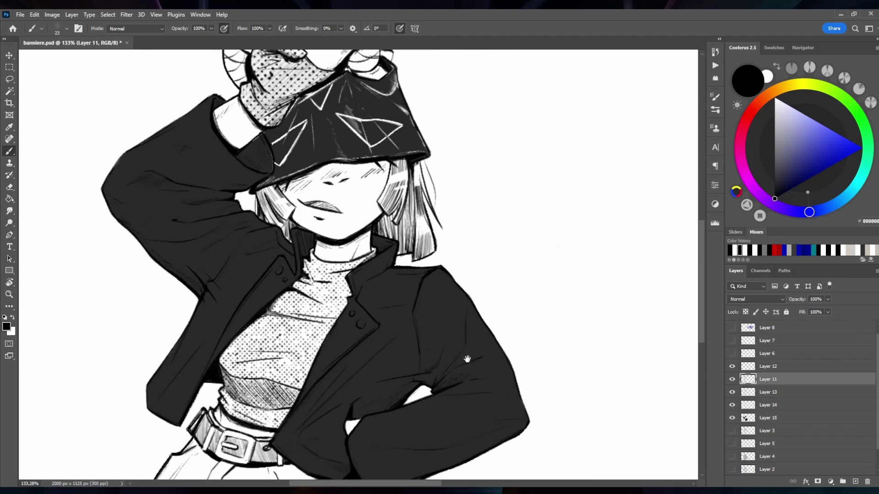
# Lock the transparent pixels on line art Layers 11, 12 and 13.
pyautogui.click(767, 366)
pyautogui.click(768, 392)
pyautogui.scroll(3, 337, 202)
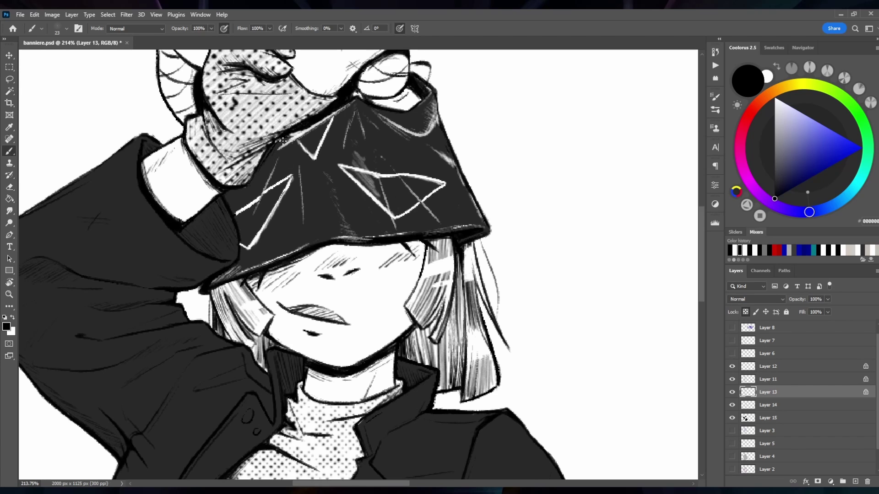
# Show Layer 3 above Layer 12, and try white highlights along the bent arm's shoulder on Layer 17, undoing them.
pyautogui.scroll(-3, 337, 202)
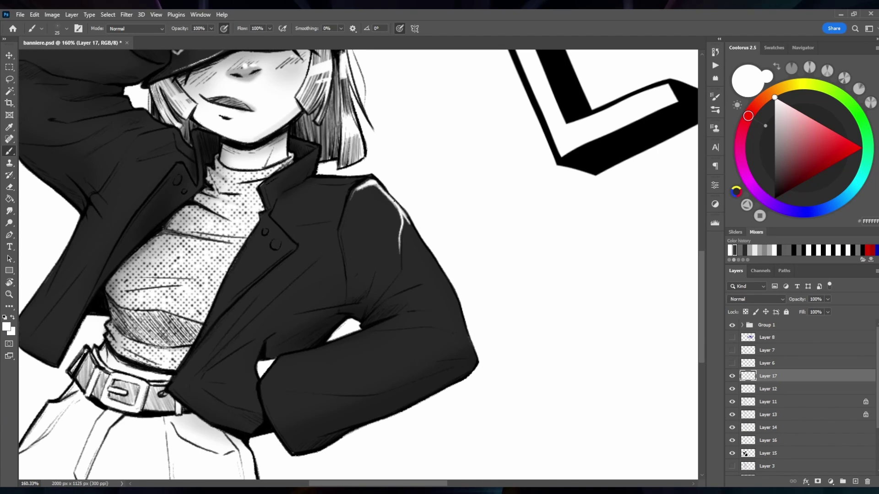
pyautogui.scroll(-3, 408, 380)
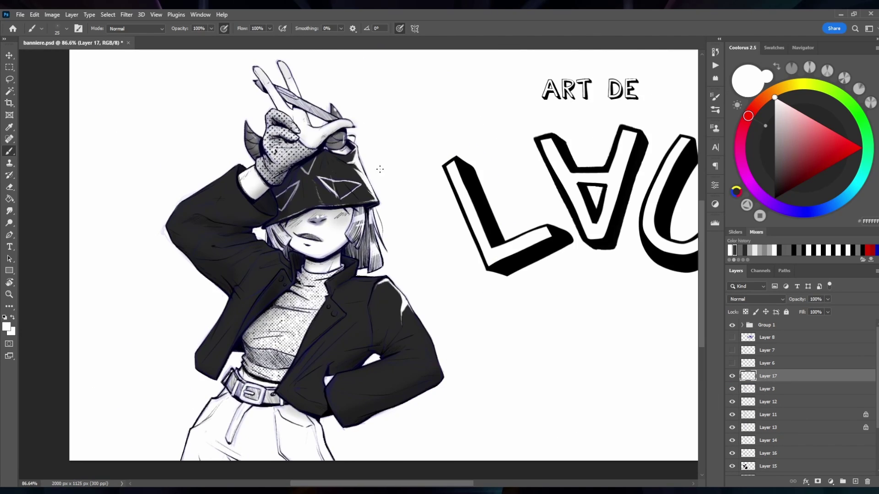
pyautogui.scroll(2, 380, 169)
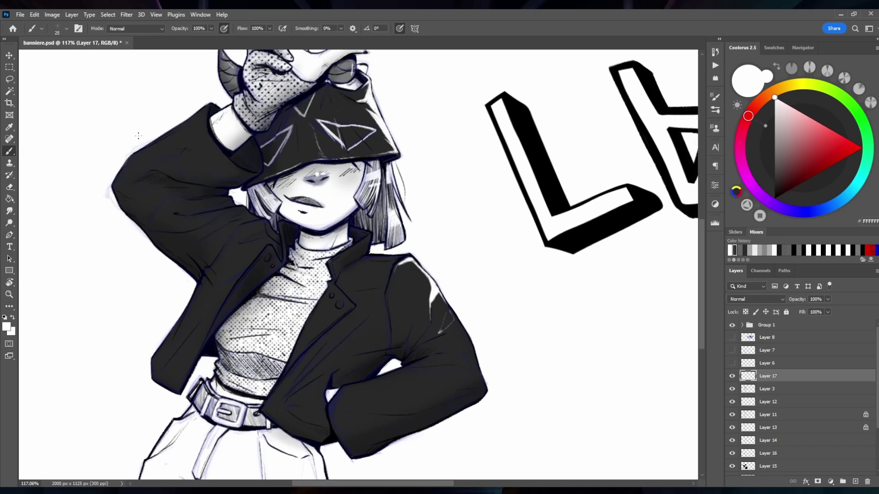
pyautogui.hotkey('ctrl', 'z')
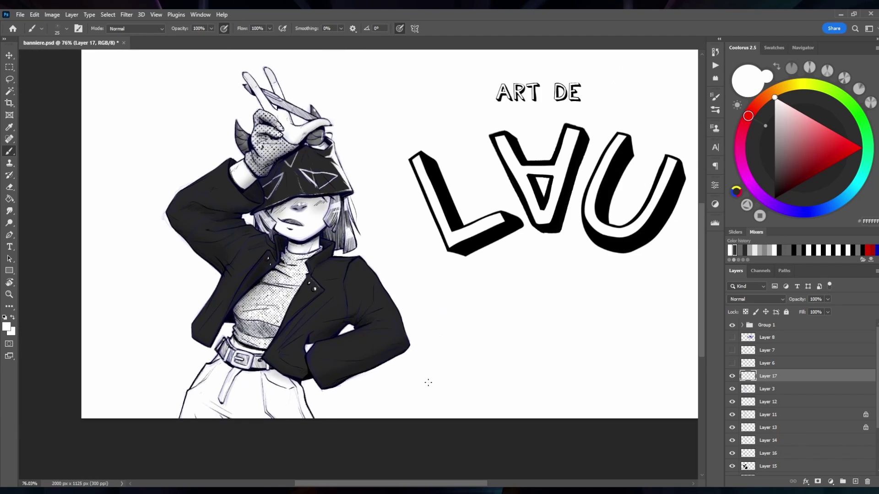